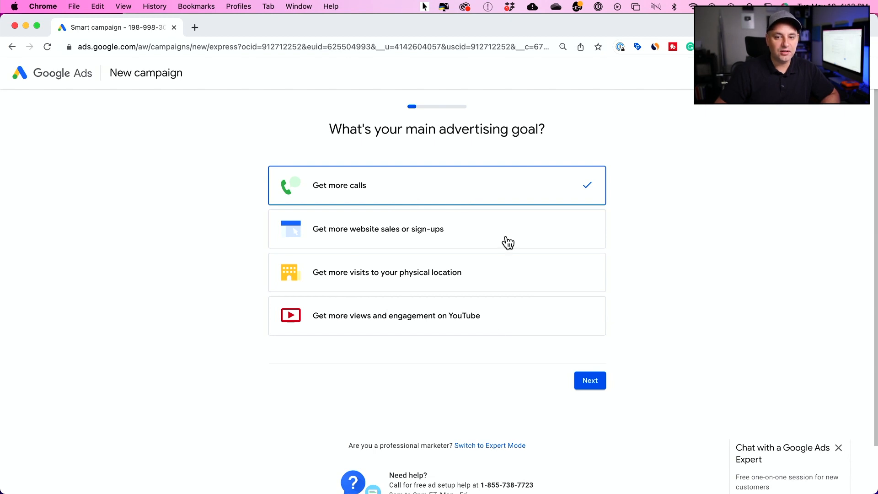
# - Switch the campaign setup to Expert Mode and choose Website traffic as the campaign objective
pyautogui.scroll(-2, 507, 241)
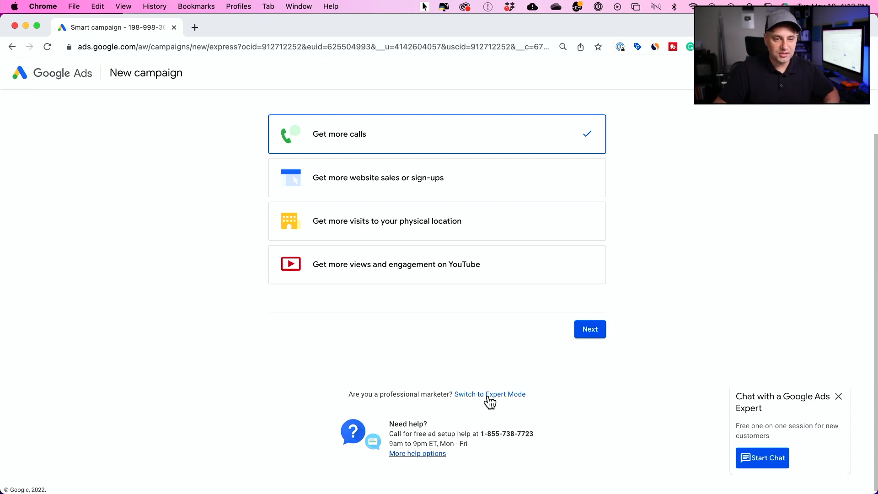
pyautogui.click(470, 396)
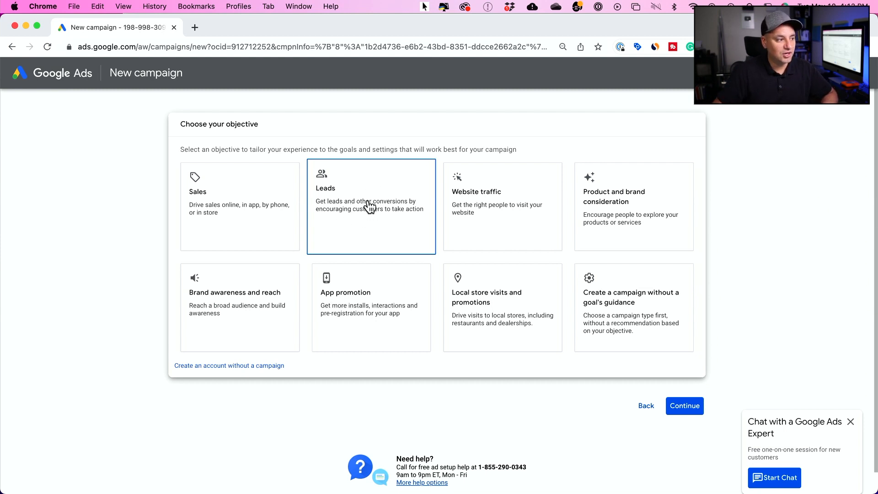
pyautogui.click(481, 200)
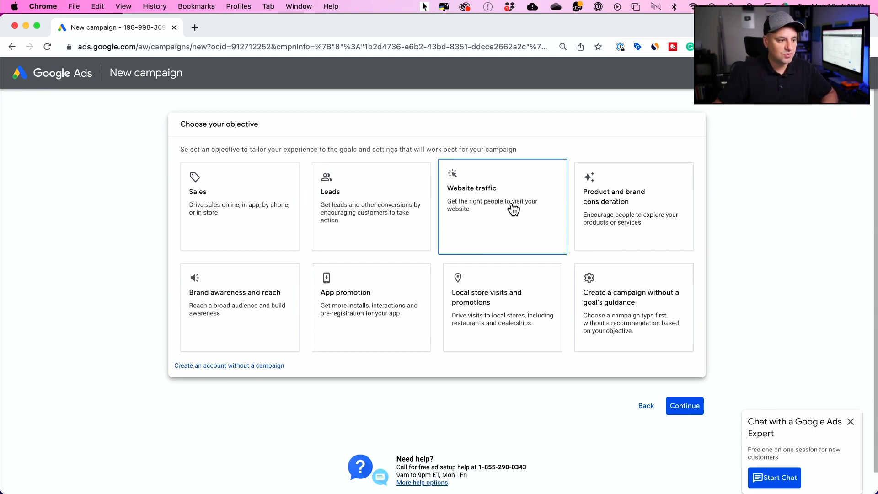
pyautogui.click(595, 211)
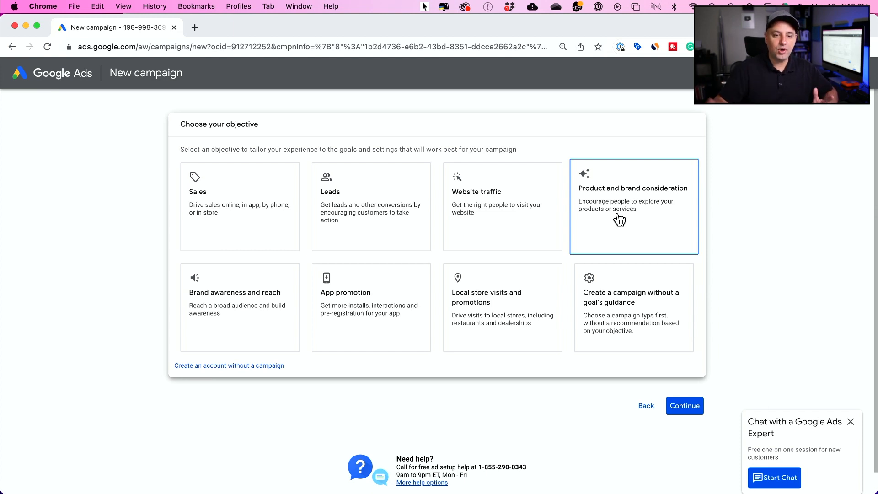
pyautogui.click(251, 318)
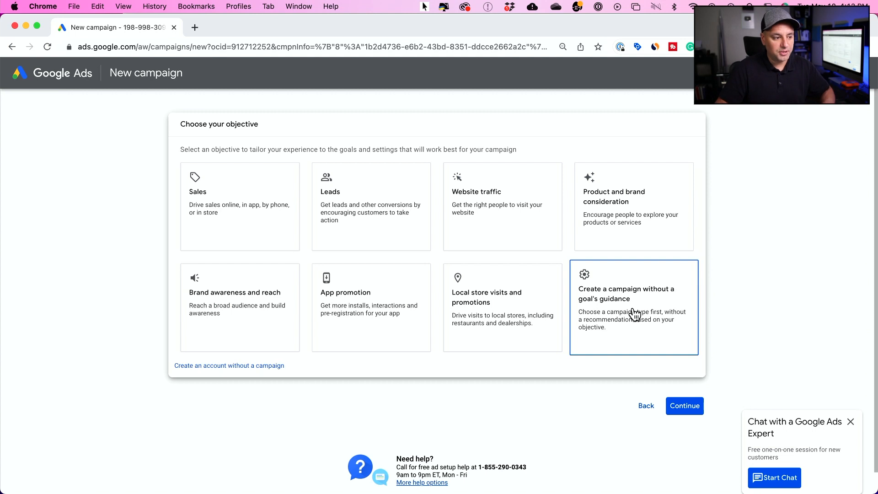
pyautogui.click(514, 216)
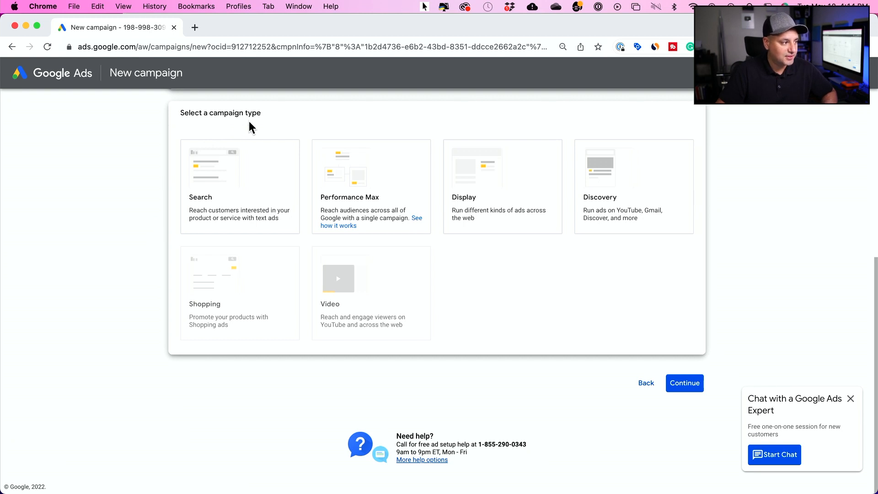
# - Look over the available campaign types and select Search for the new campaign
pyautogui.click(256, 187)
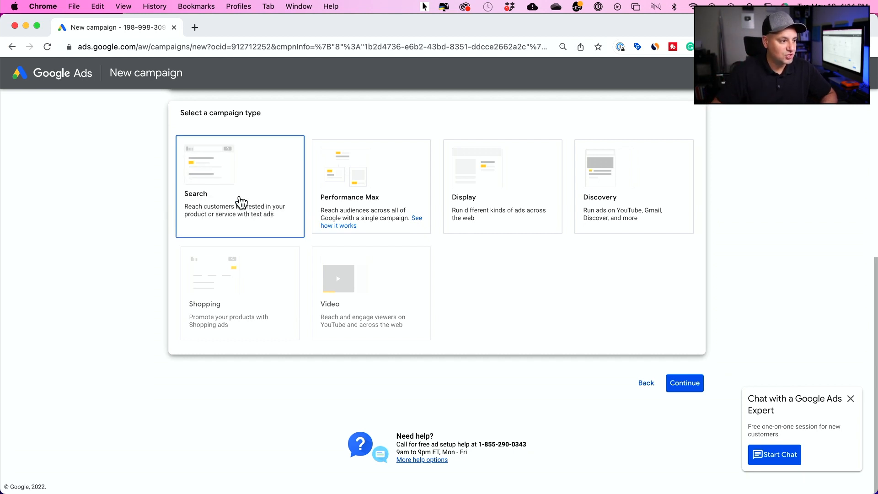
pyautogui.click(353, 209)
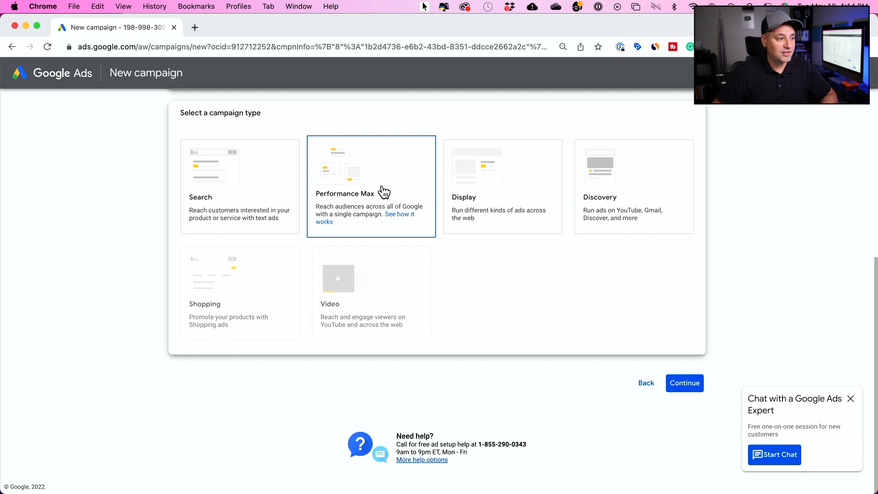
pyautogui.click(526, 195)
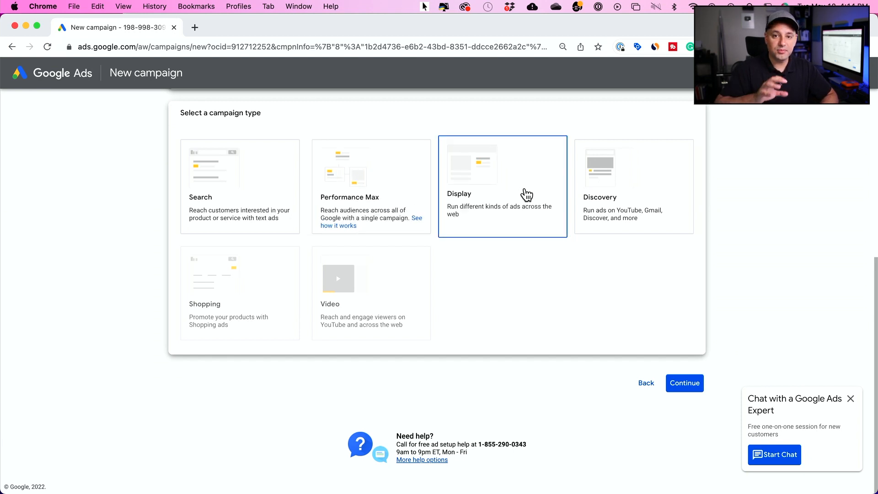
pyautogui.click(688, 200)
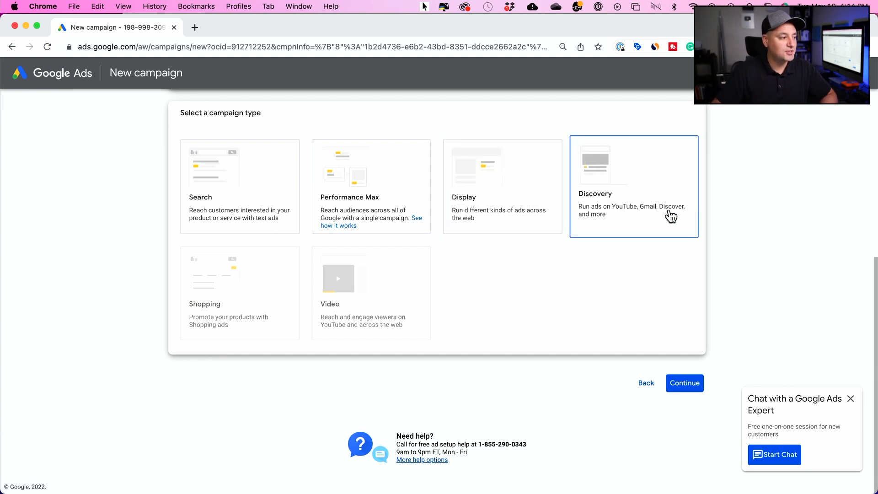
pyautogui.click(281, 209)
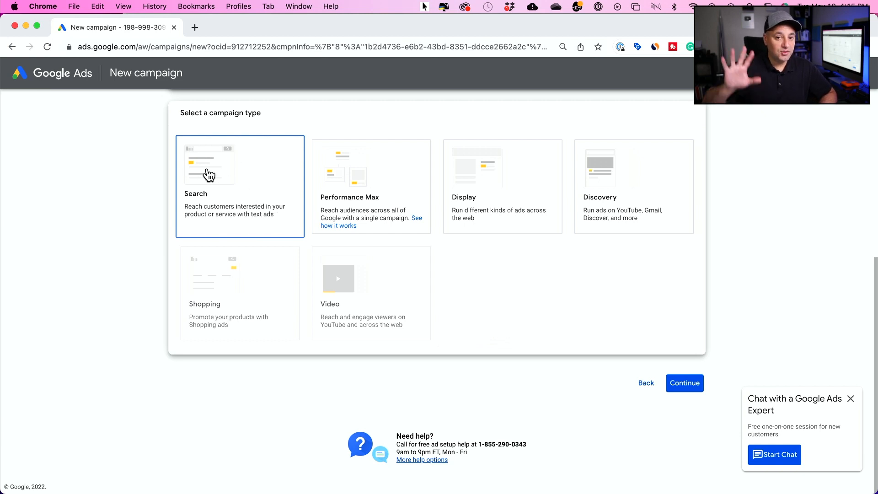
pyautogui.click(209, 175)
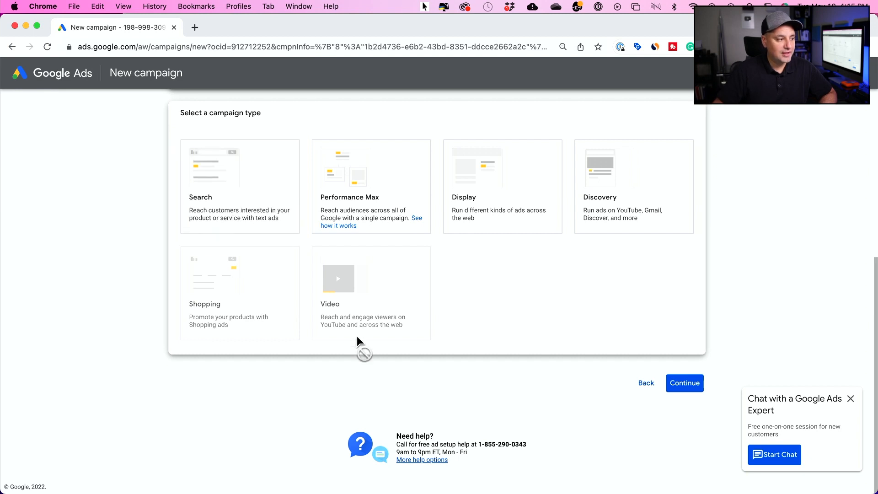
pyautogui.moveTo(384, 303)
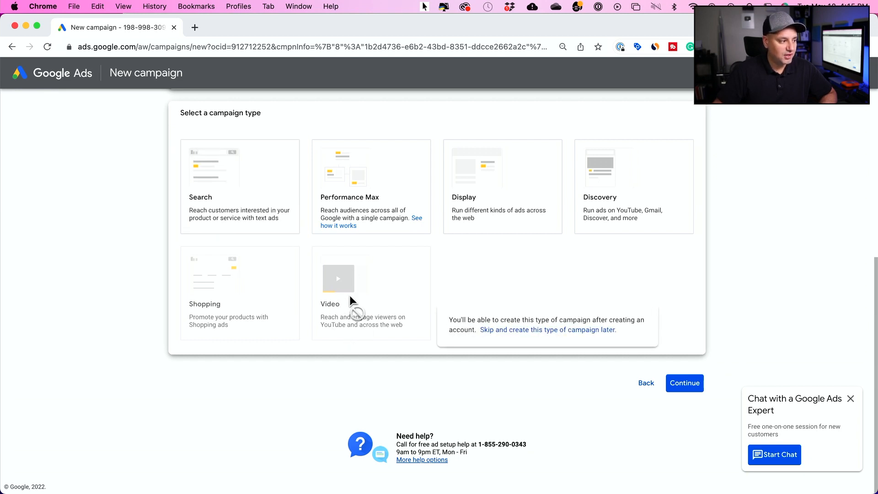
pyautogui.click(237, 183)
pyautogui.scroll(-4, 239, 182)
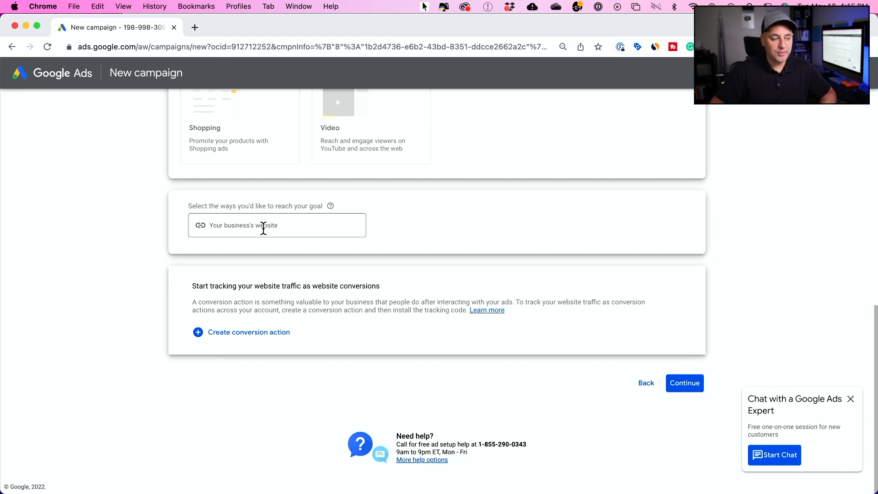
pyautogui.click(195, 29)
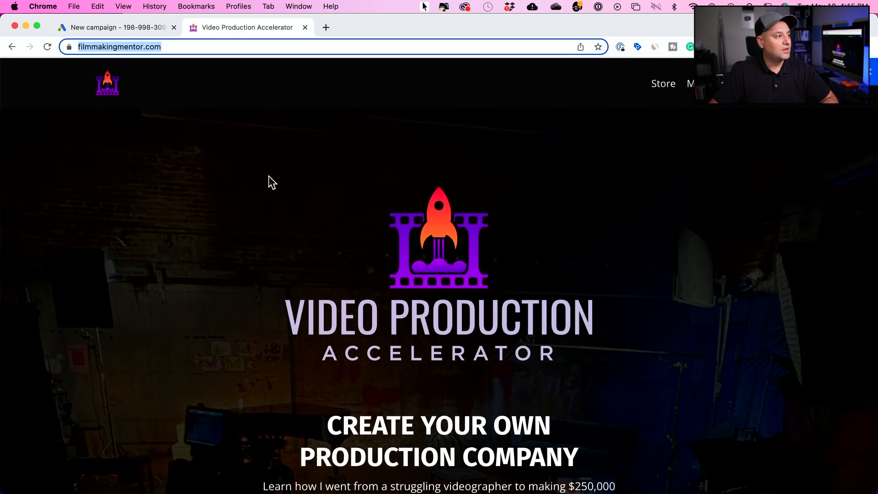
pyautogui.click(123, 36)
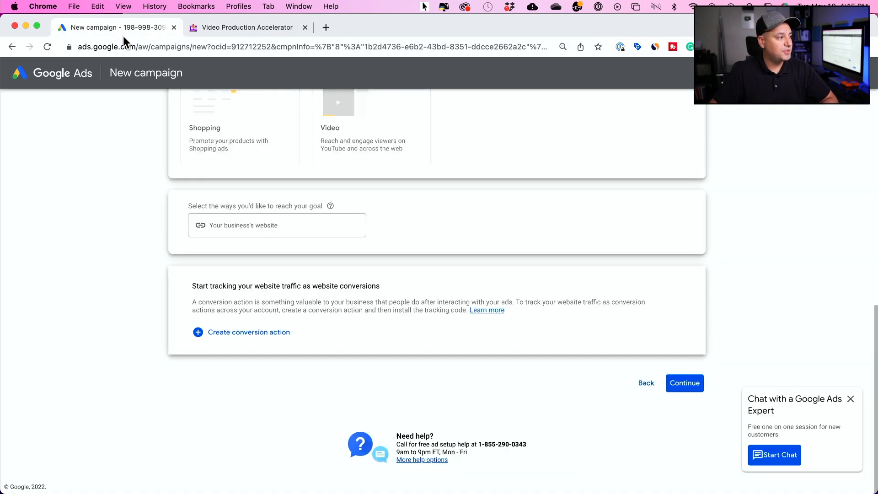
pyautogui.click(254, 226)
pyautogui.write('https://www.filmmakingmentor.com/')
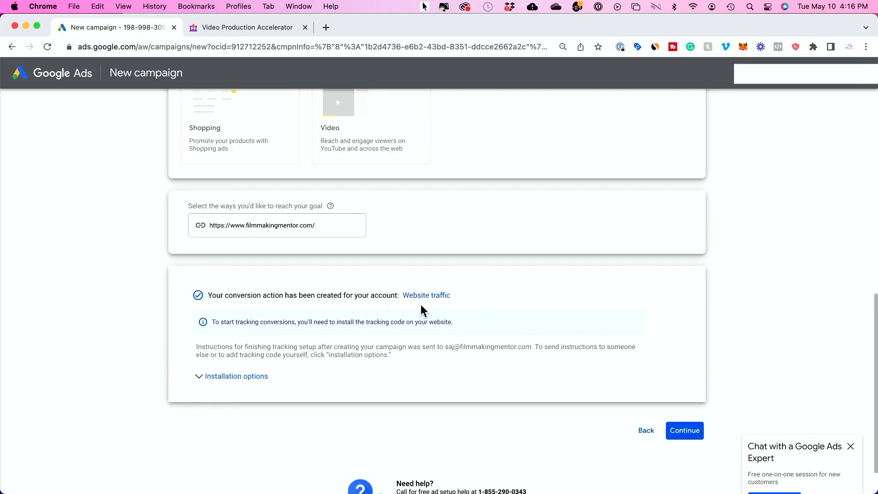
# - Expand the installation options of the Website traffic conversion action and choose to install the tracking code yourself
pyautogui.click(242, 381)
pyautogui.scroll(-2, 339, 376)
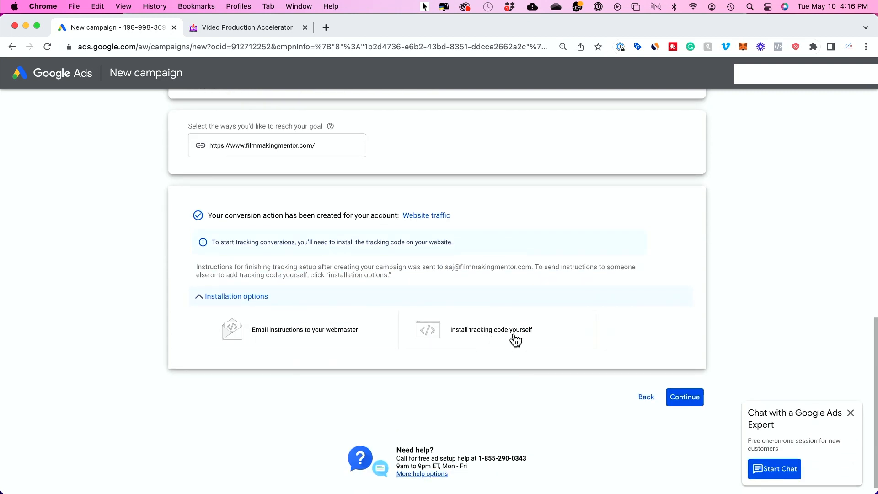
pyautogui.click(497, 336)
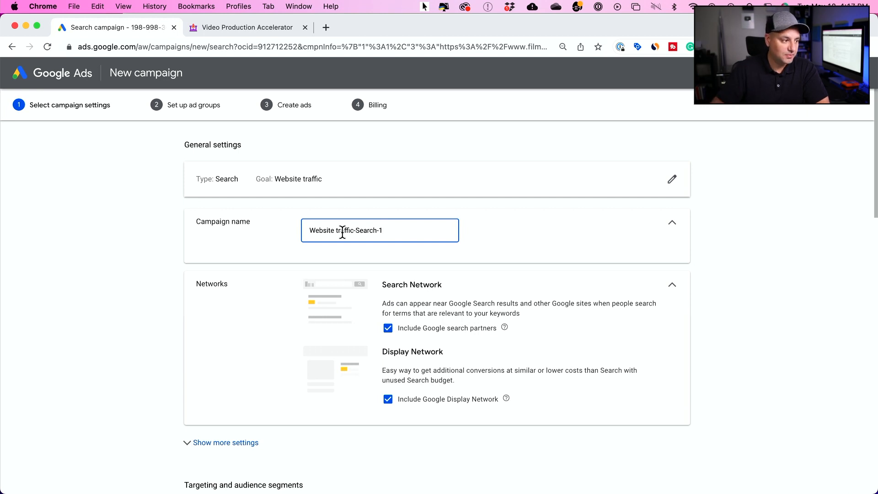
# - Exclude Google search partners and the Google Display Network from the campaign's networks
pyautogui.scroll(-3, 409, 236)
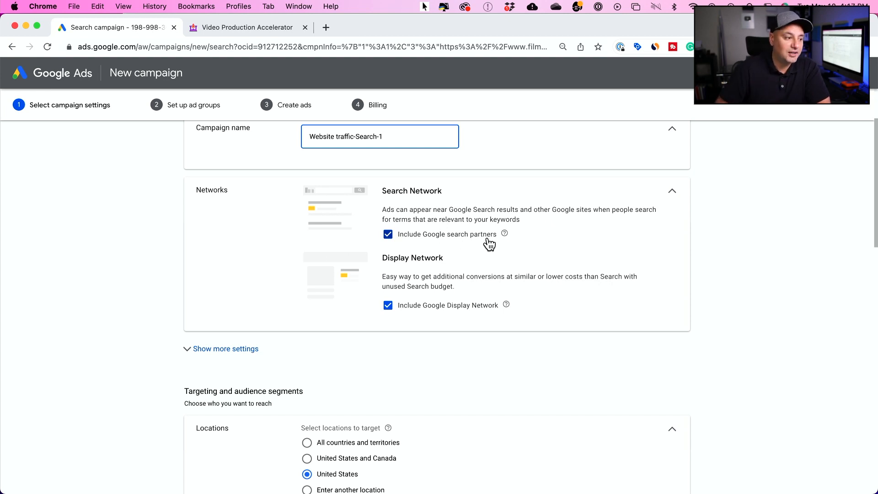
pyautogui.moveTo(506, 234)
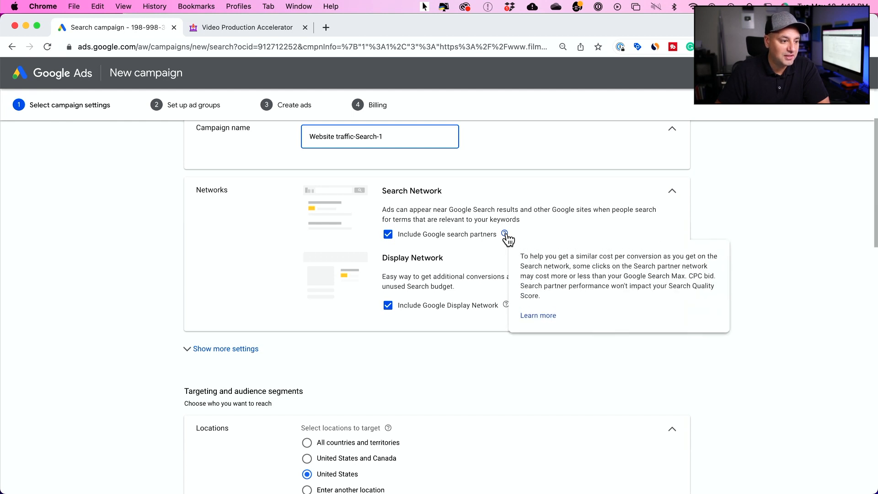
pyautogui.click(387, 235)
pyautogui.click(388, 315)
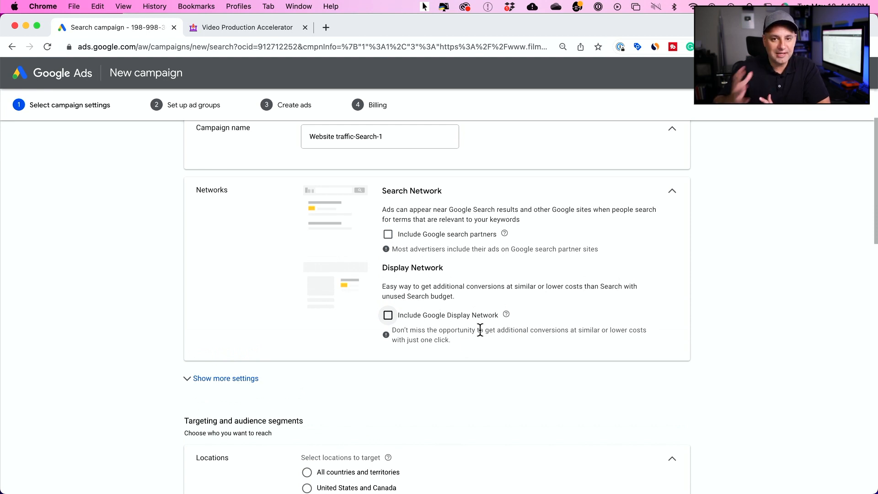
# - Review the campaign's additional settings, examining the start and end dates and the ad schedule
pyautogui.scroll(-5, 480, 330)
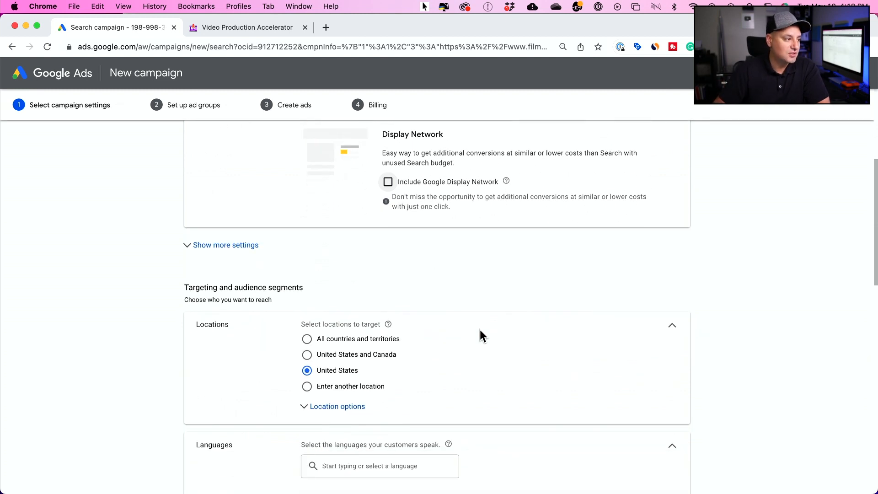
pyautogui.click(216, 249)
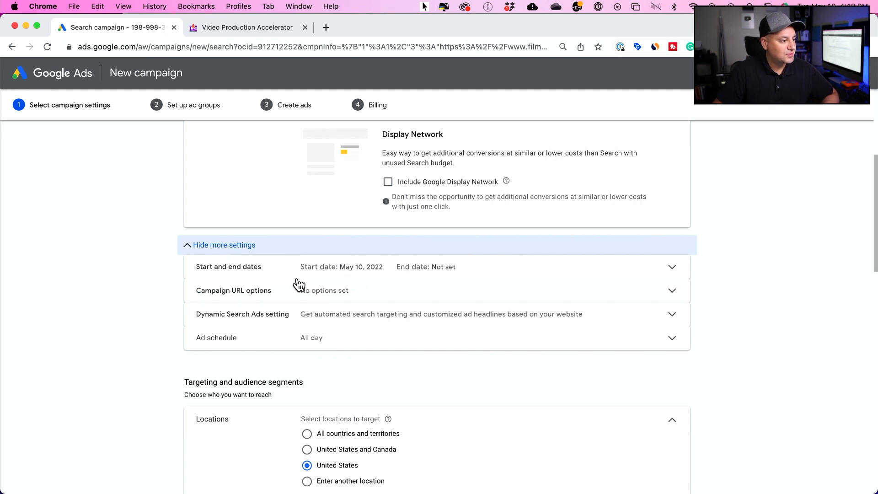
pyautogui.click(238, 274)
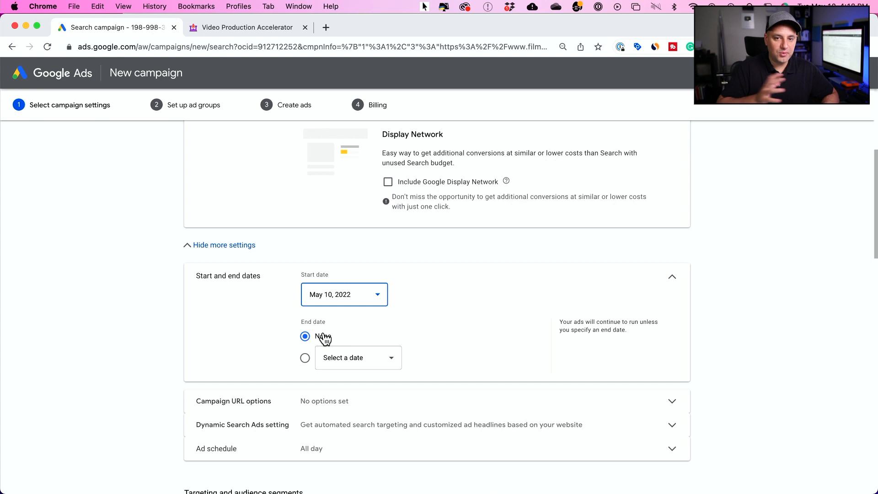
pyautogui.click(202, 247)
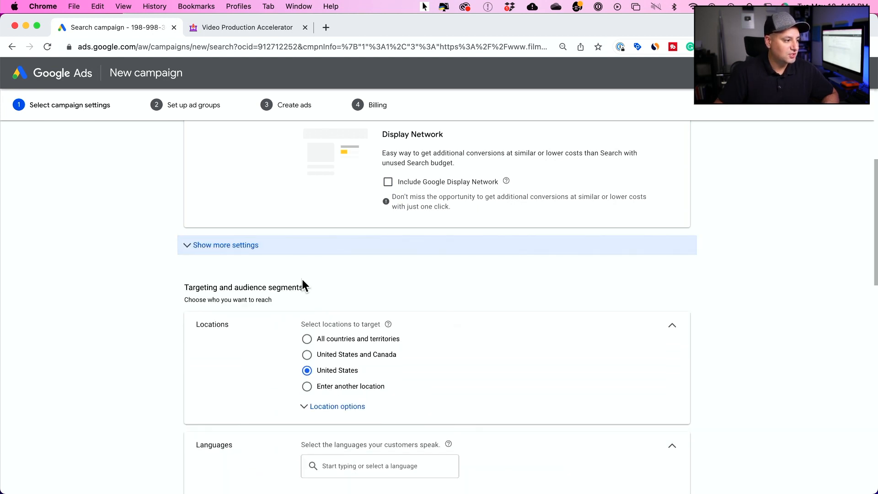
pyautogui.click(229, 247)
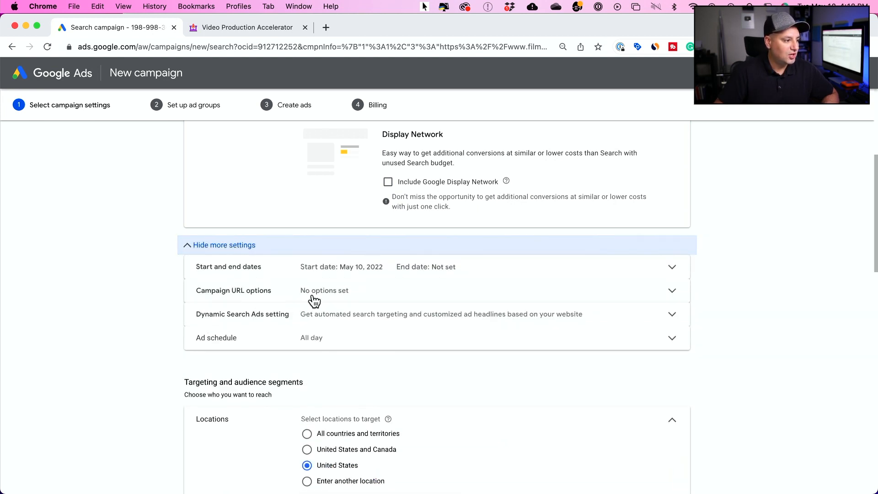
pyautogui.click(316, 343)
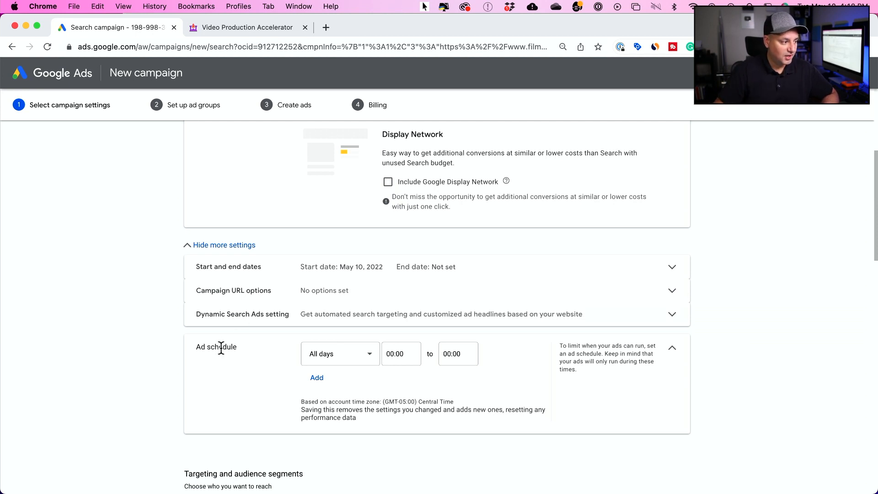
pyautogui.click(672, 348)
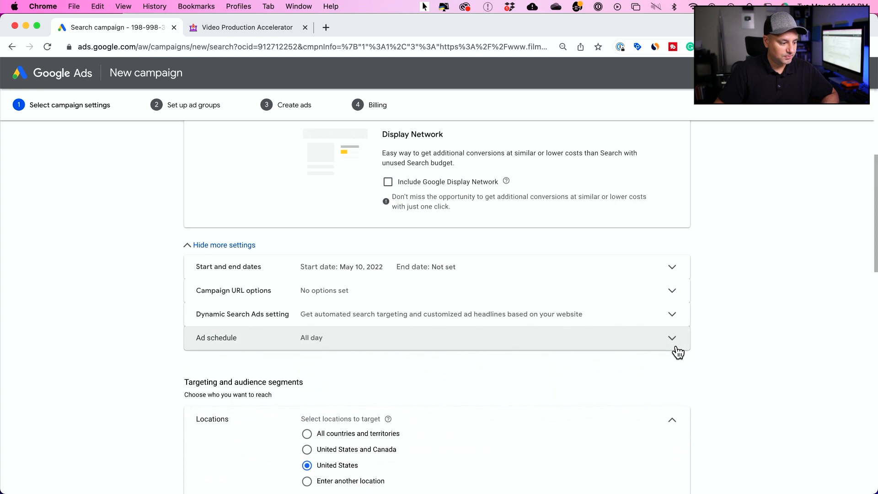
# - Target the city of Chicago, Illinois, United States as a custom campaign location
pyautogui.scroll(-4, 310, 300)
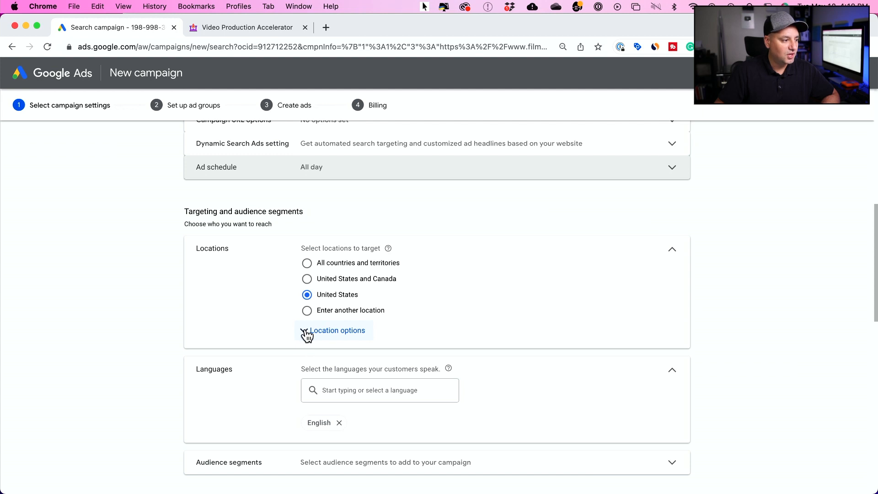
pyautogui.click(306, 313)
pyautogui.click(361, 331)
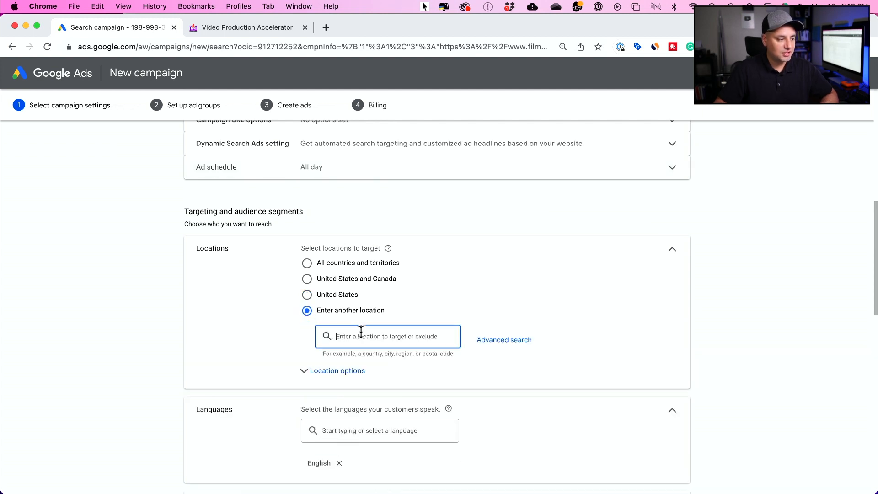
pyautogui.write('chicago')
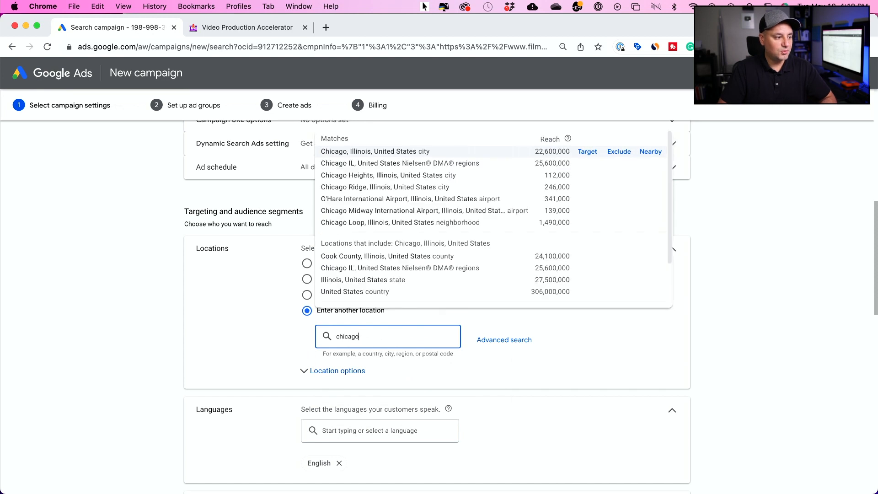
pyautogui.click(393, 151)
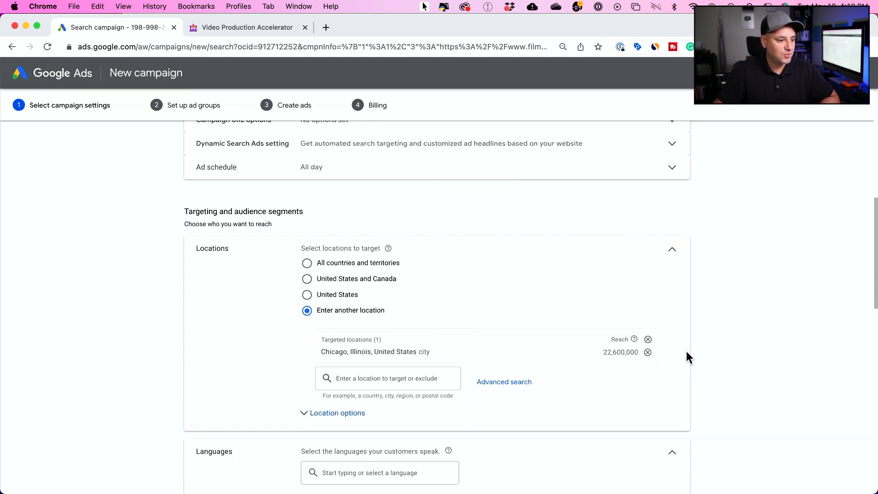
# - Remove Chicago from the targeted locations and set the location targeting to United States
pyautogui.click(647, 352)
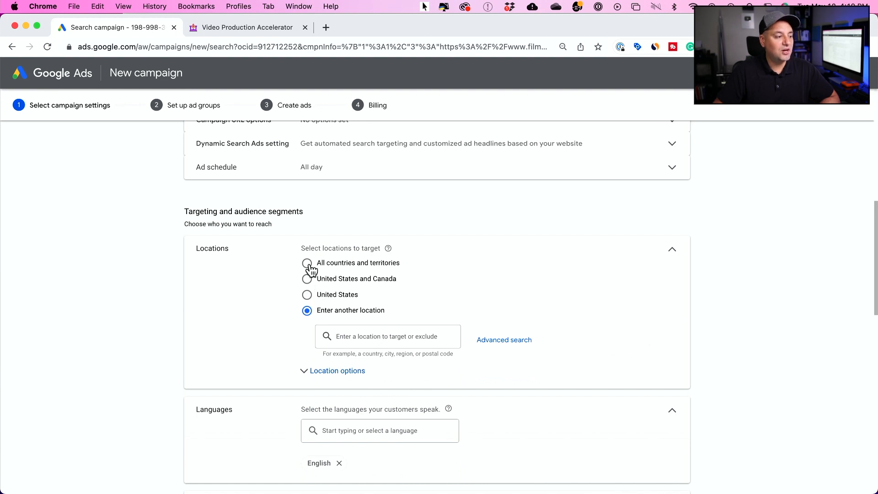
pyautogui.click(307, 295)
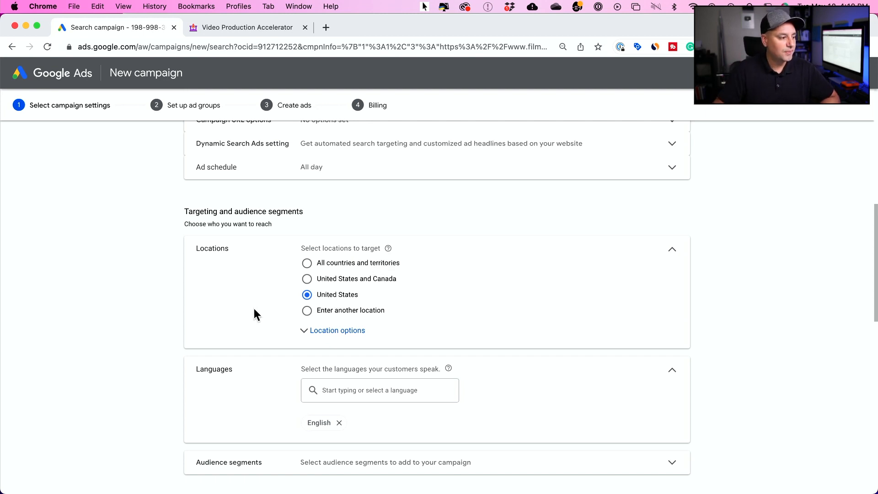
# - Review the campaign's language setting and the options for adding audience segments
pyautogui.scroll(-3, 255, 315)
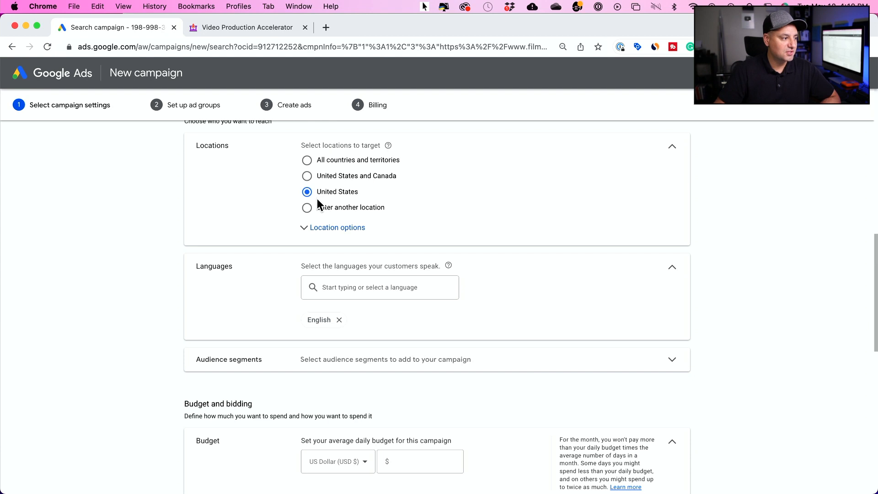
pyautogui.scroll(-3, 282, 269)
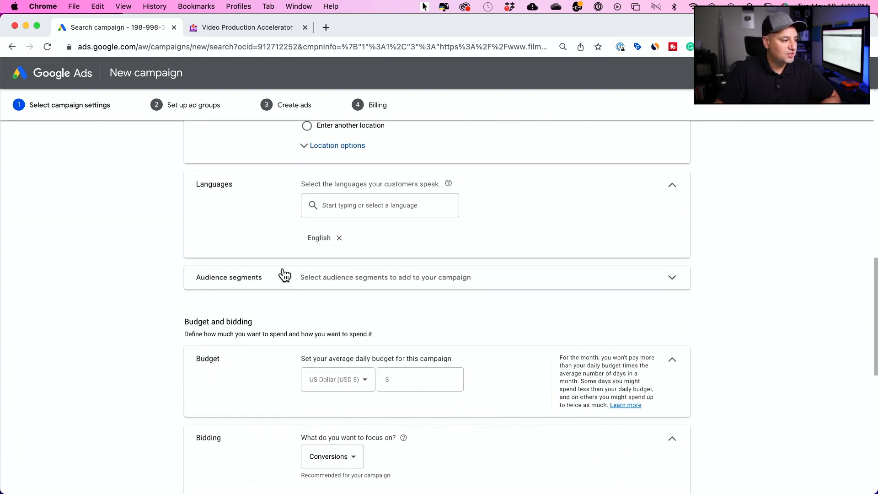
pyautogui.click(269, 285)
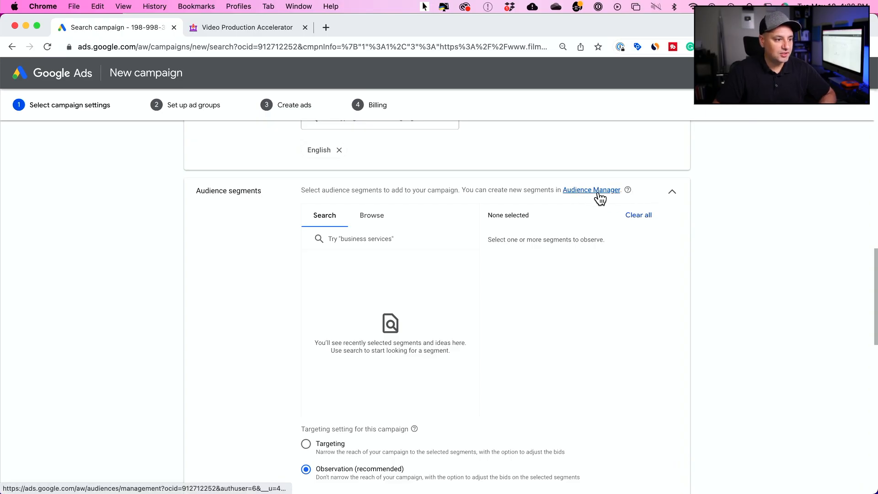
pyautogui.click(672, 194)
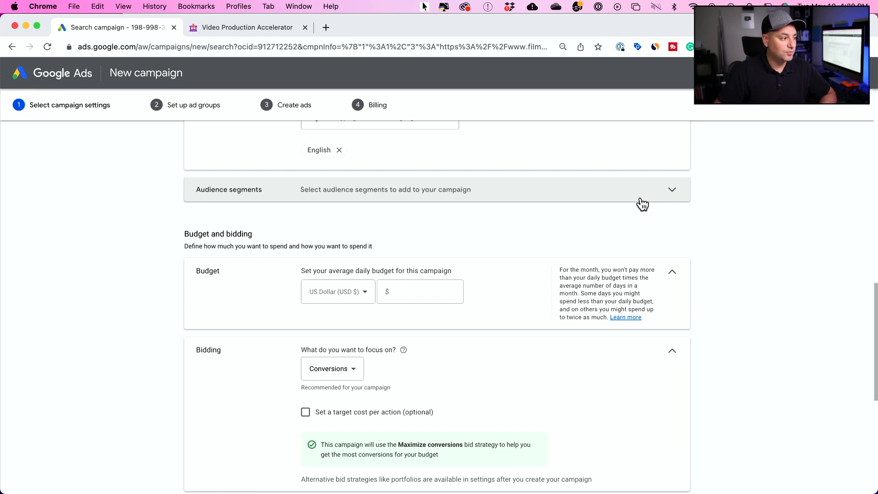
# - Set the campaign's average daily budget to 10 US dollars
pyautogui.scroll(-1, 224, 272)
pyautogui.click(330, 260)
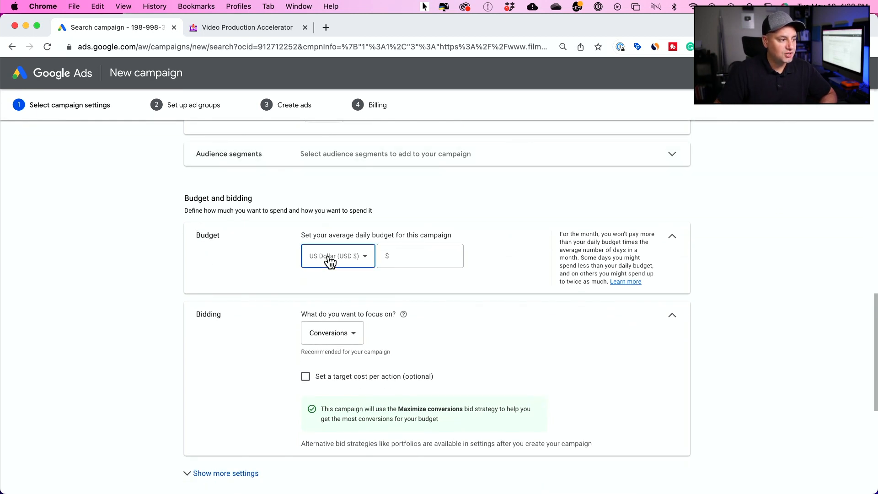
pyautogui.click(259, 251)
pyautogui.click(419, 256)
pyautogui.write('10')
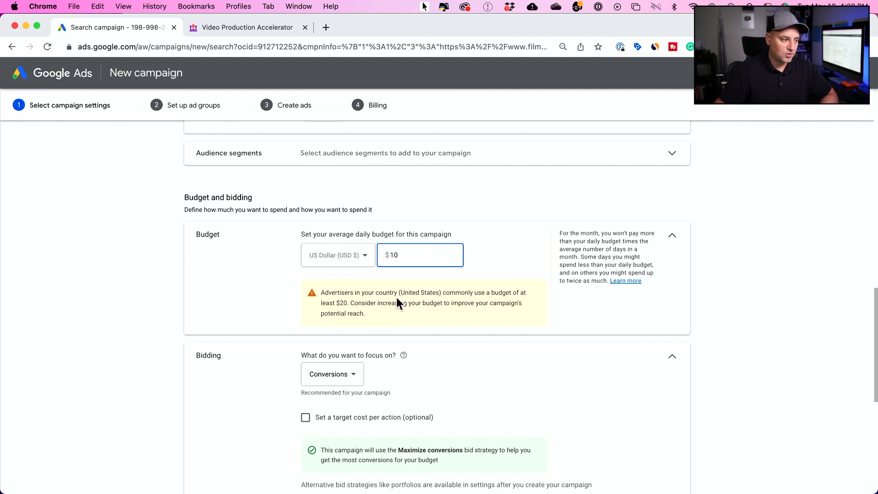
# - Change the campaign's bidding focus to Clicks
pyautogui.scroll(-2, 396, 300)
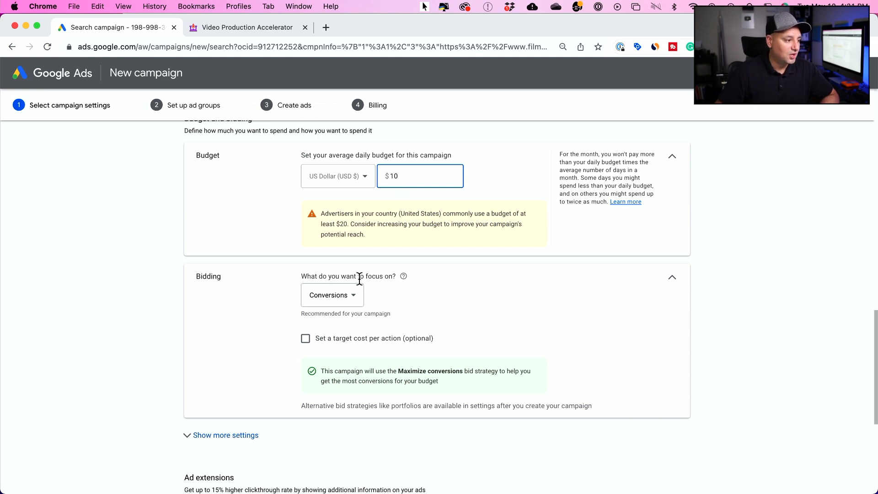
pyautogui.click(343, 296)
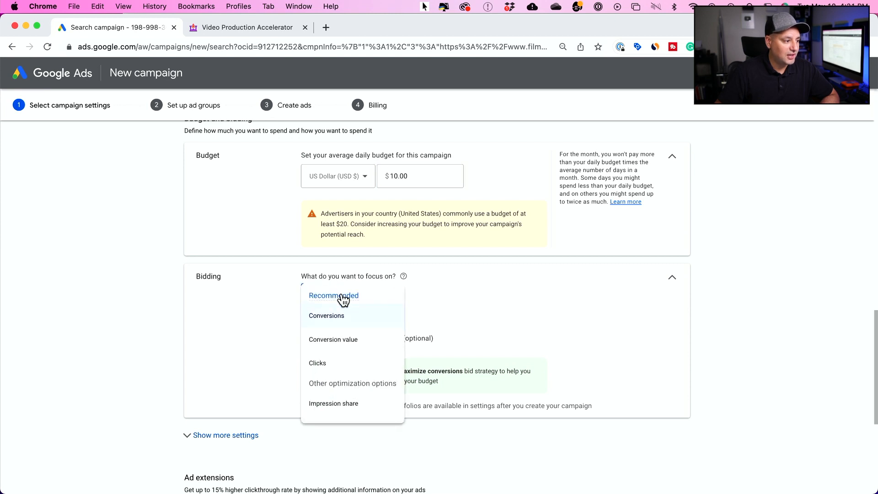
pyautogui.click(313, 309)
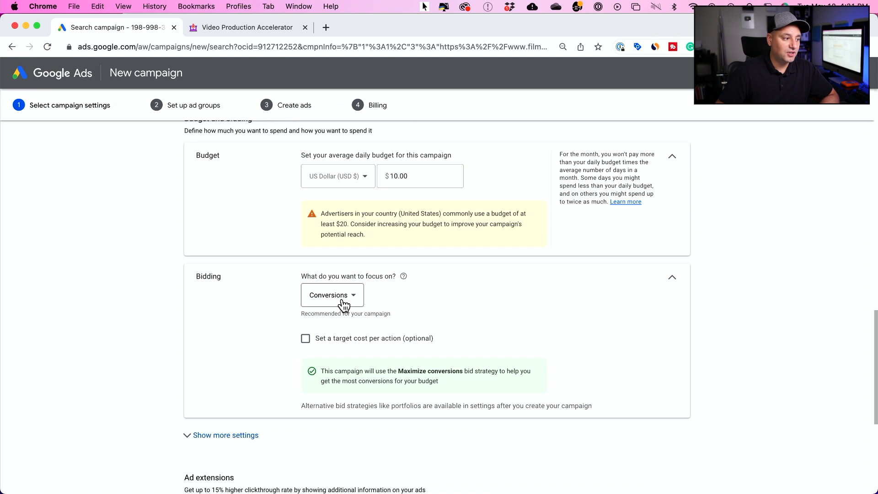
pyautogui.click(329, 301)
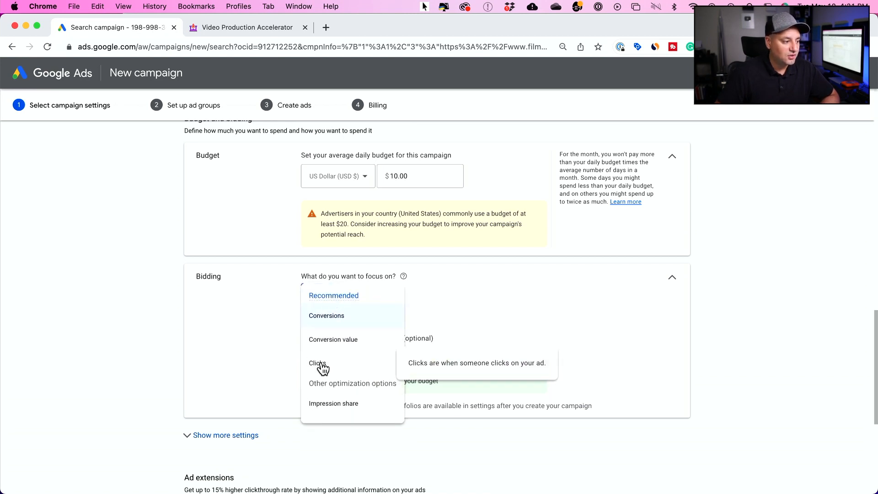
pyautogui.click(320, 364)
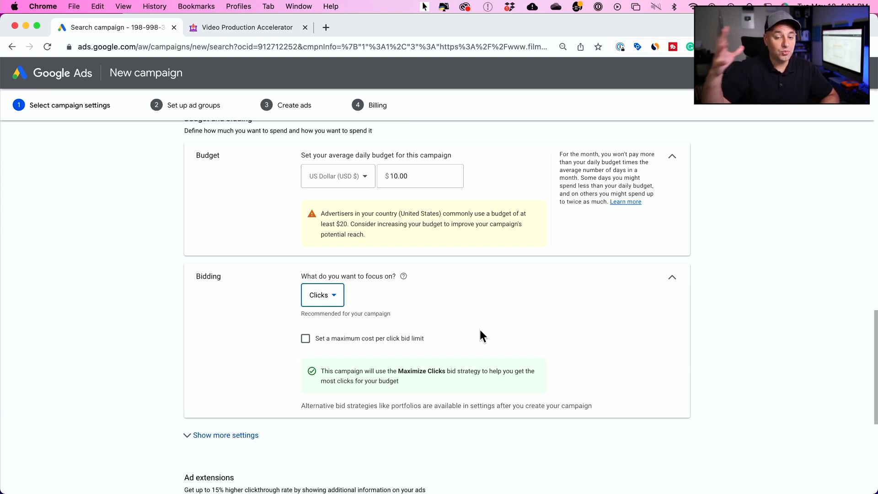
# - Try a maximum cost-per-click bid limit of $1, and switch the limit off again
pyautogui.scroll(-1, 480, 330)
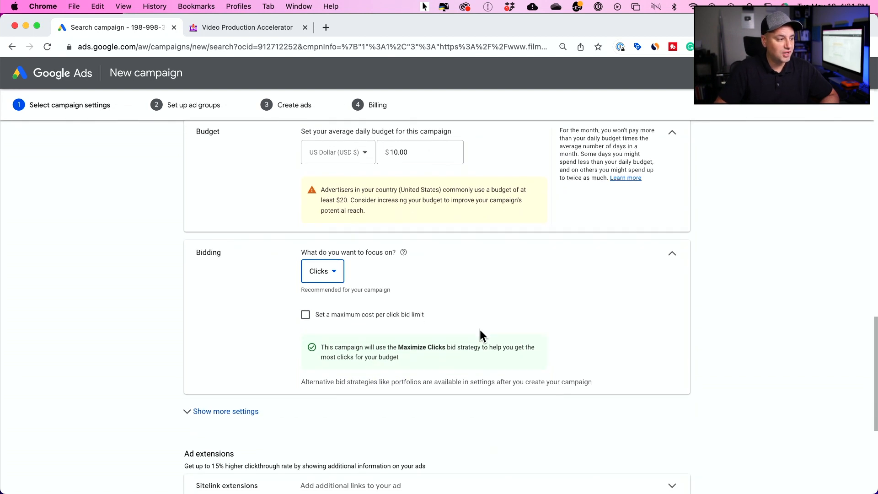
pyautogui.scroll(-1, 457, 339)
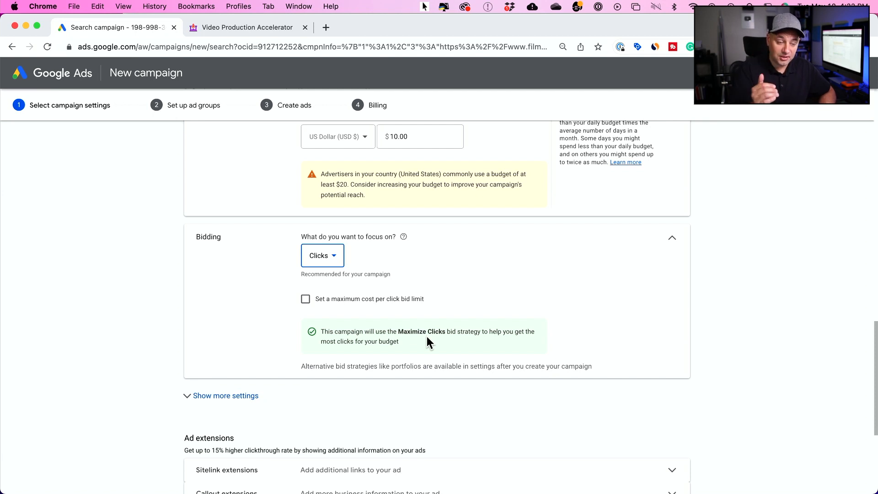
pyautogui.click(305, 299)
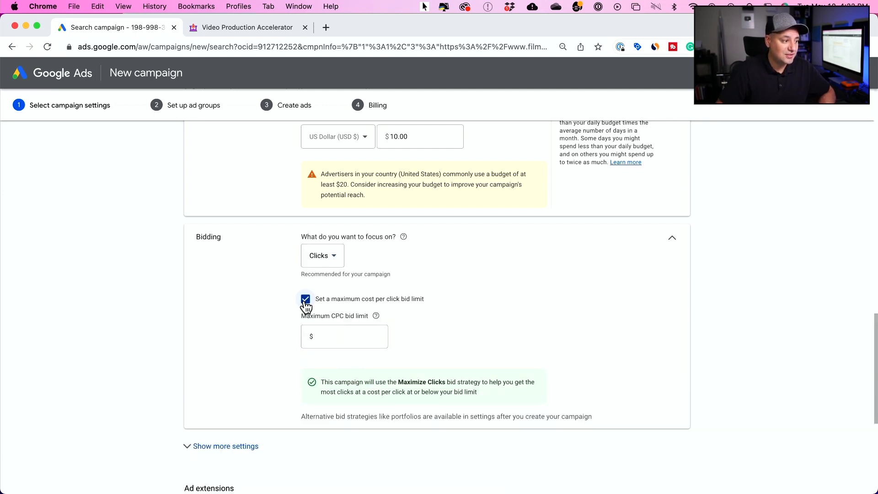
pyautogui.click(329, 335)
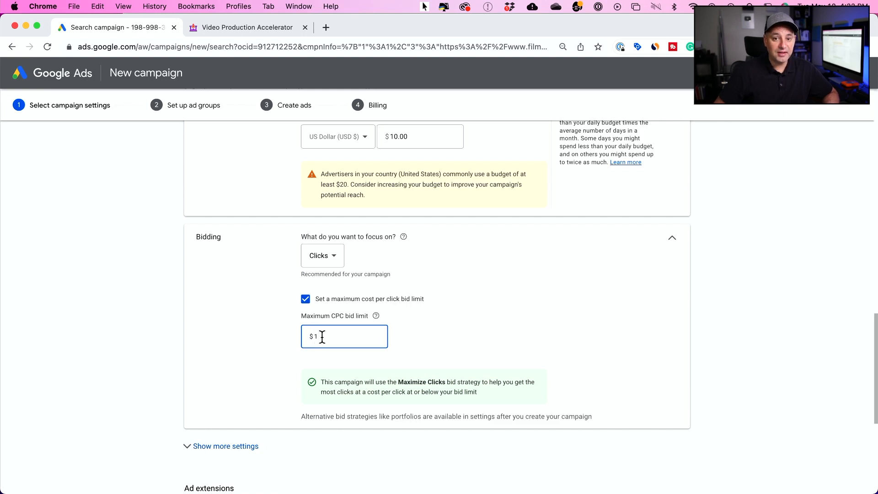
pyautogui.click(305, 298)
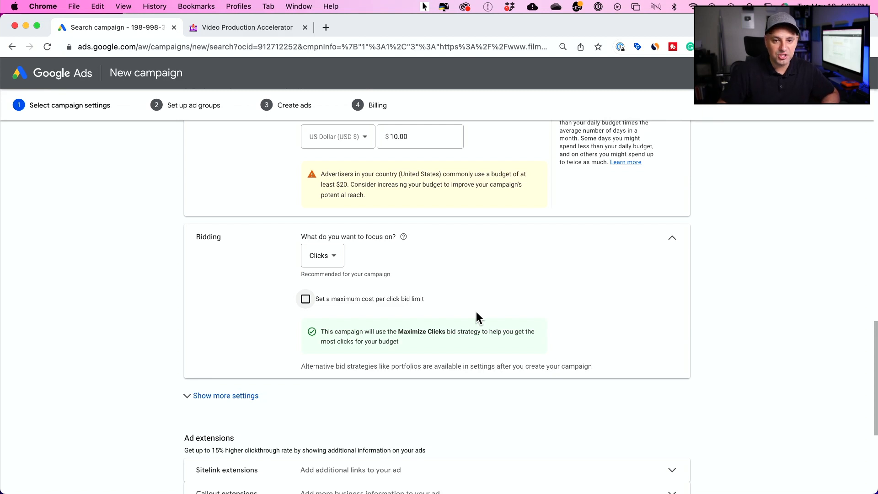
# - Save the campaign settings without ad extensions and keep Standard as the ad group type
pyautogui.scroll(-3, 447, 333)
pyautogui.scroll(-5, 446, 337)
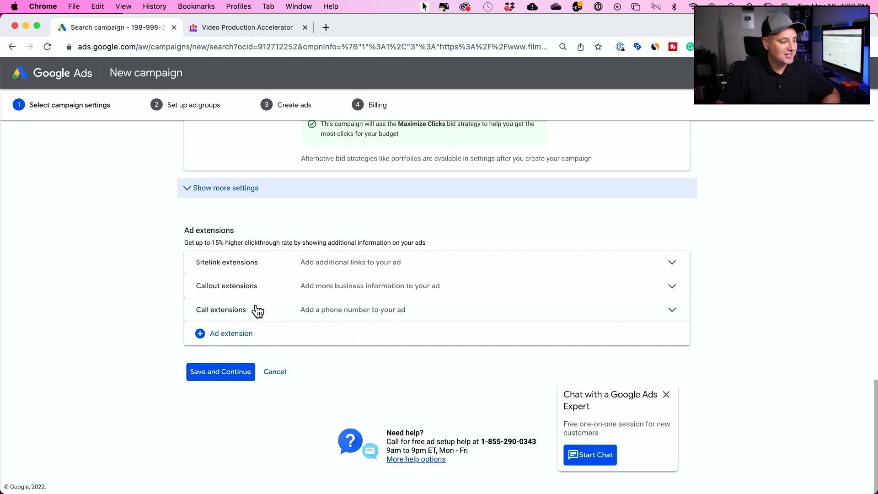
pyautogui.click(219, 378)
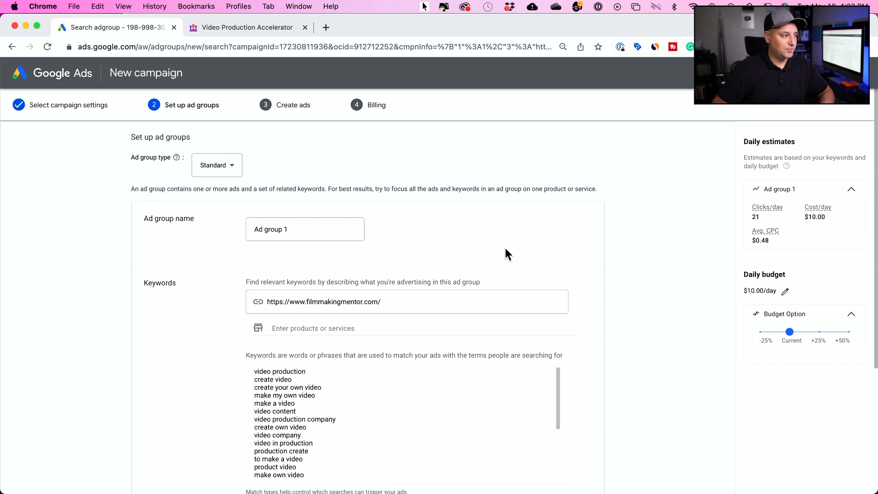
pyautogui.click(212, 166)
pyautogui.click(231, 175)
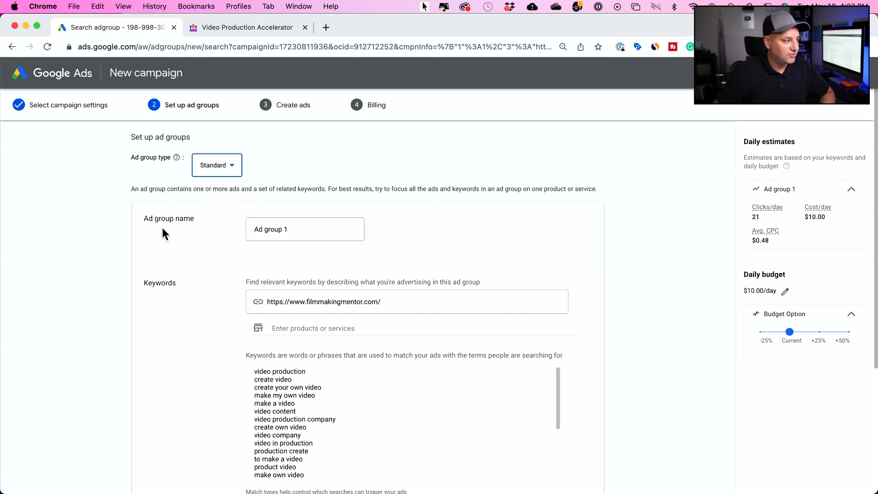
# - Review the ad group's name and the keywords suggested for filmmakingmentor.com
pyautogui.moveTo(154, 218); pyautogui.dragTo(203, 218)
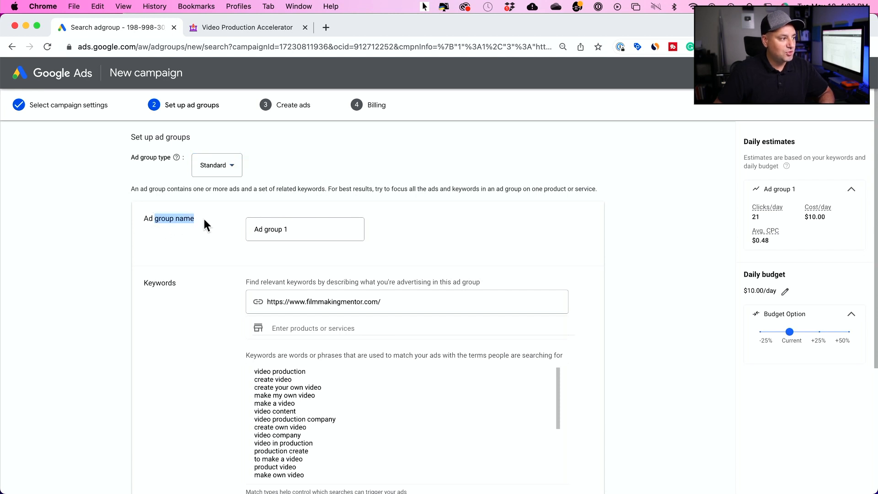
pyautogui.scroll(-2, 210, 284)
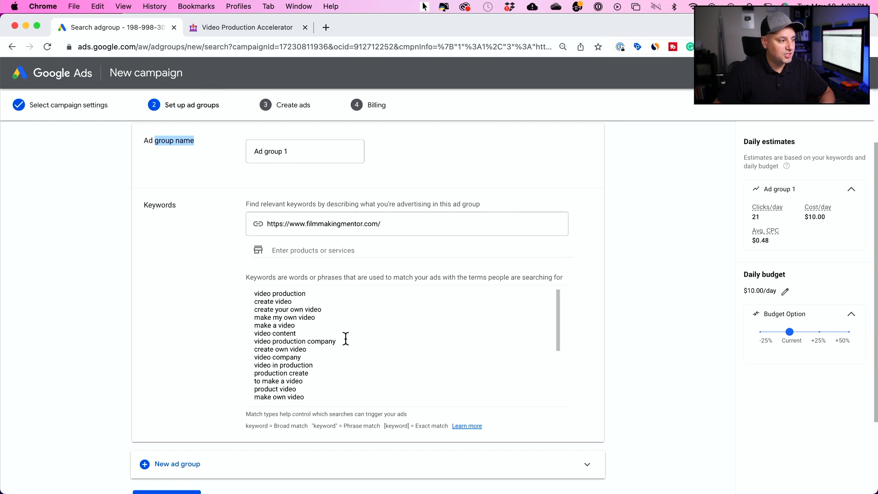
pyautogui.scroll(-3, 346, 339)
pyautogui.scroll(5, 345, 338)
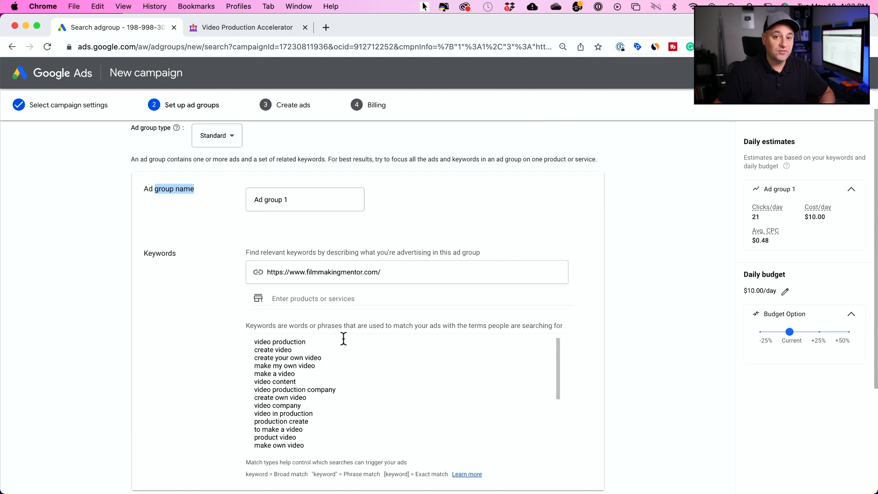
pyautogui.scroll(-3, 122, 320)
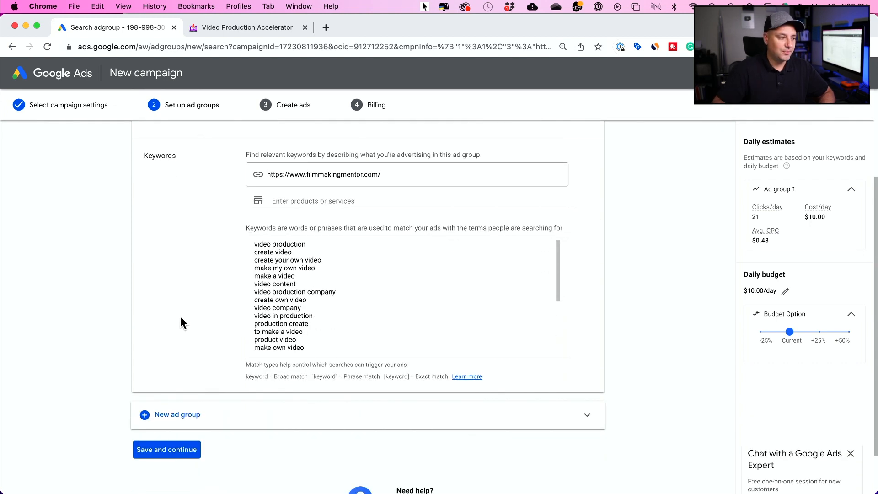
pyautogui.scroll(2, 216, 304)
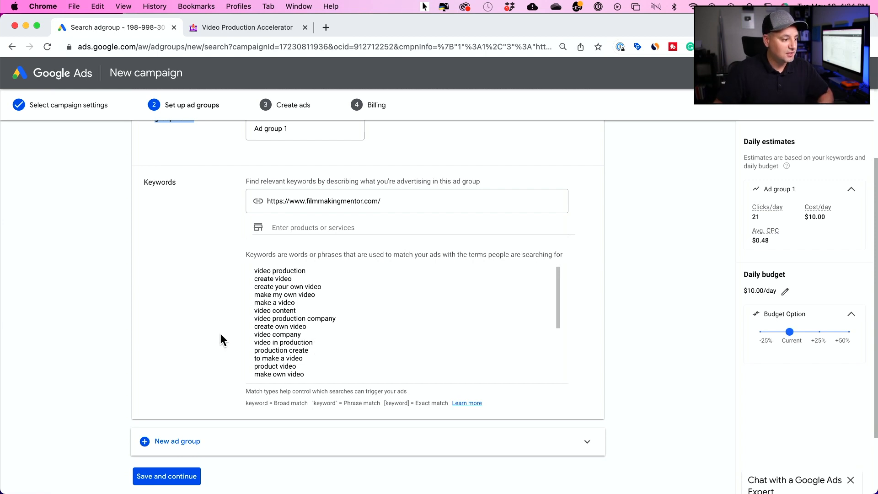
pyautogui.scroll(1, 284, 302)
pyautogui.scroll(-1, 284, 302)
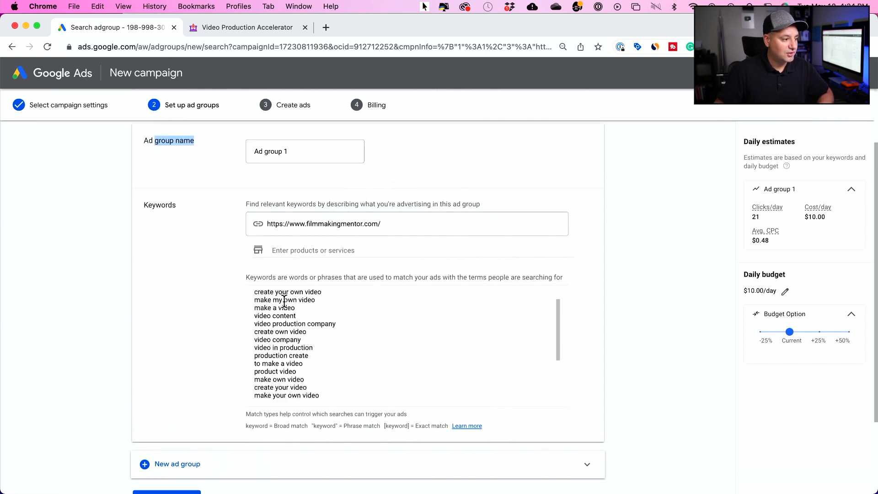
pyautogui.scroll(2, 284, 302)
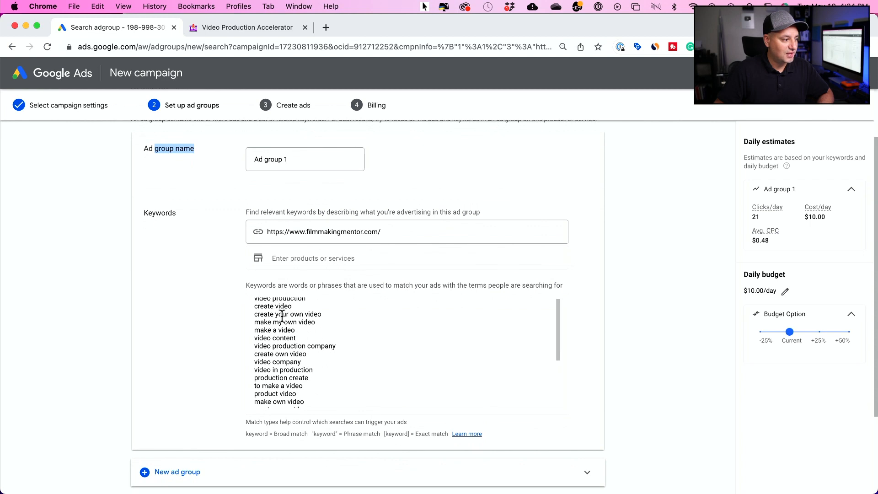
# - Replace all suggested keywords in the ad group with "start your own video production company"
pyautogui.click(293, 346)
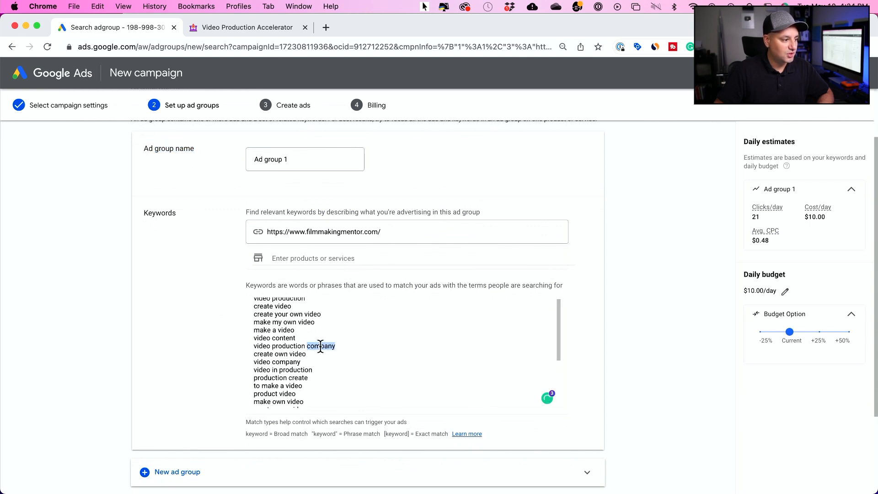
pyautogui.scroll(-2, 322, 338)
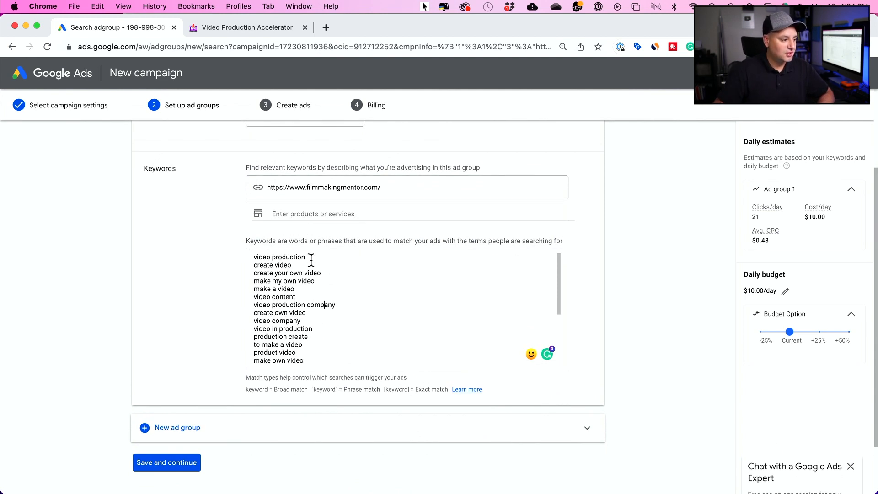
pyautogui.press('super+a')
pyautogui.press('BackSpace')
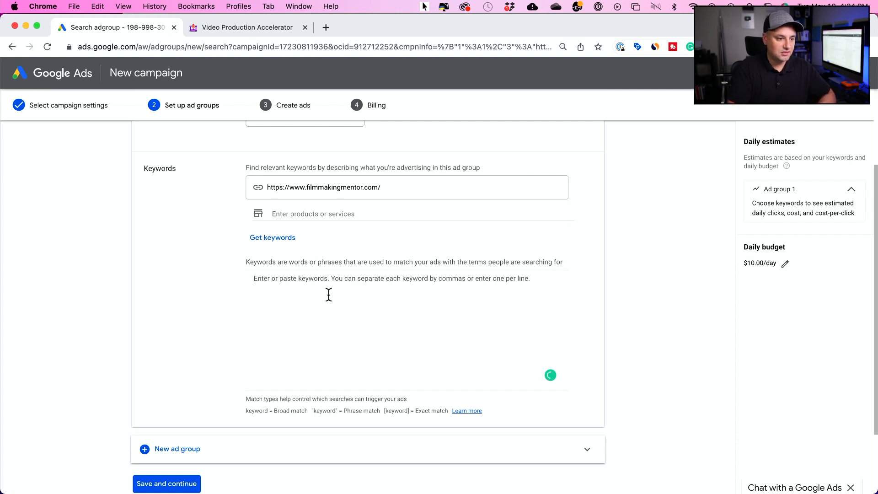
pyautogui.write('sta')
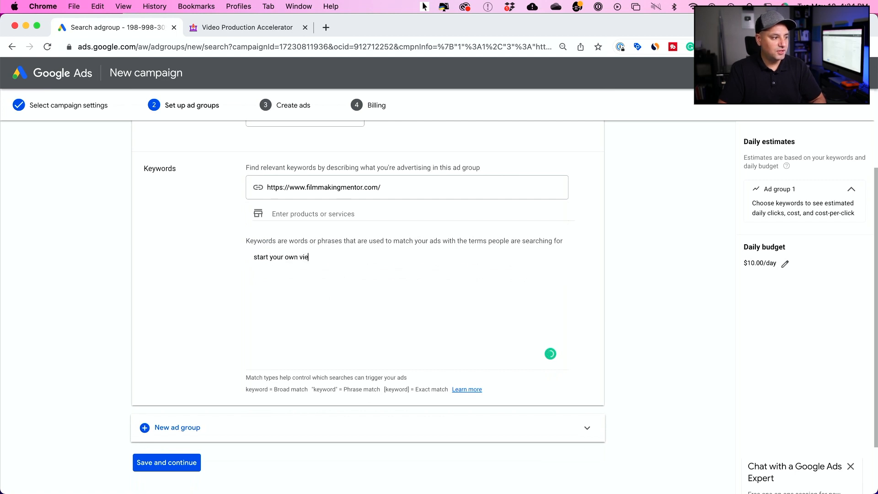
pyautogui.write('rt your own video production company')
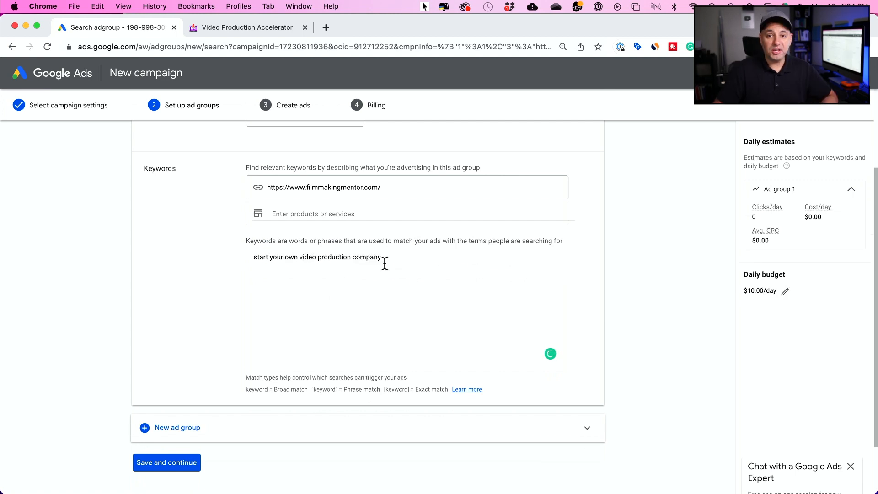
# - Copy the keyword phrase "start your own video production company" and search for it in Ubersuggest in a new browser tab
pyautogui.moveTo(255, 257); pyautogui.dragTo(414, 261)
pyautogui.press('cmd+c')
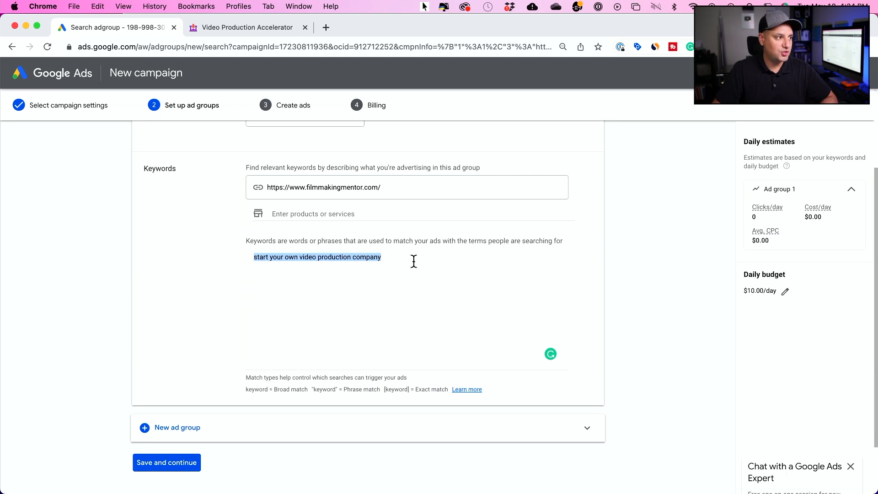
pyautogui.click(328, 28)
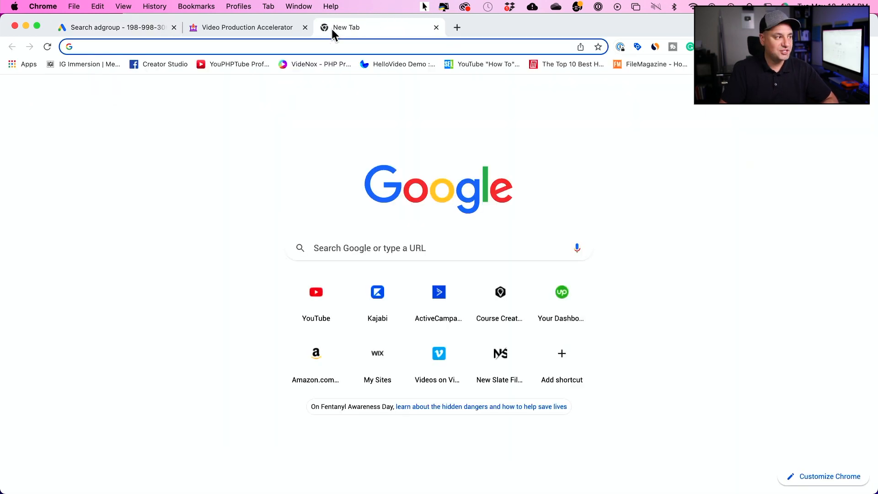
pyautogui.write('ube')
pyautogui.click(183, 174)
pyautogui.click(215, 341)
pyautogui.press('cmd+v')
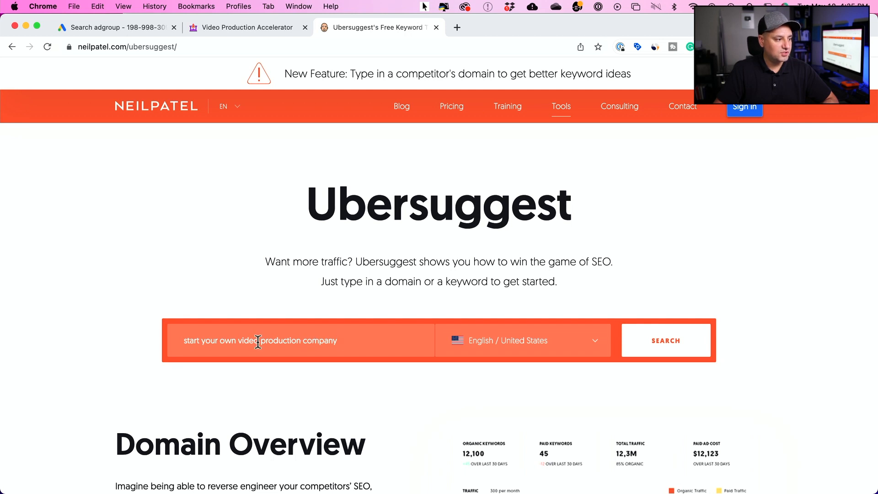
pyautogui.click(677, 339)
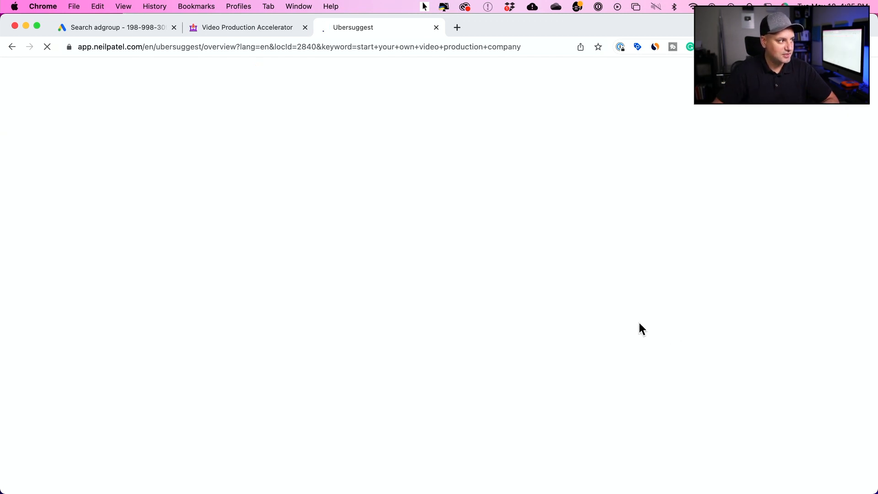
# - Review Ubersuggest's keyword ideas and add "starting a video production business" as the second keyword of the Google Ads ad group
pyautogui.scroll(-5, 265, 204)
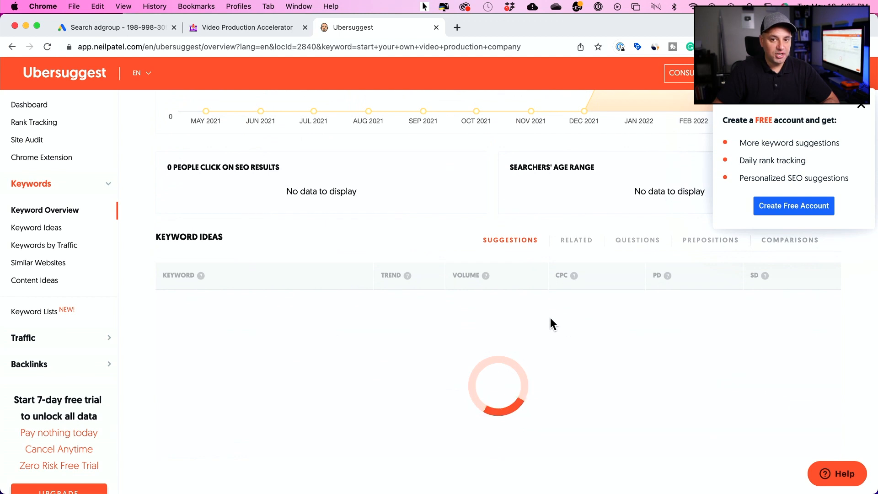
pyautogui.scroll(-2, 376, 284)
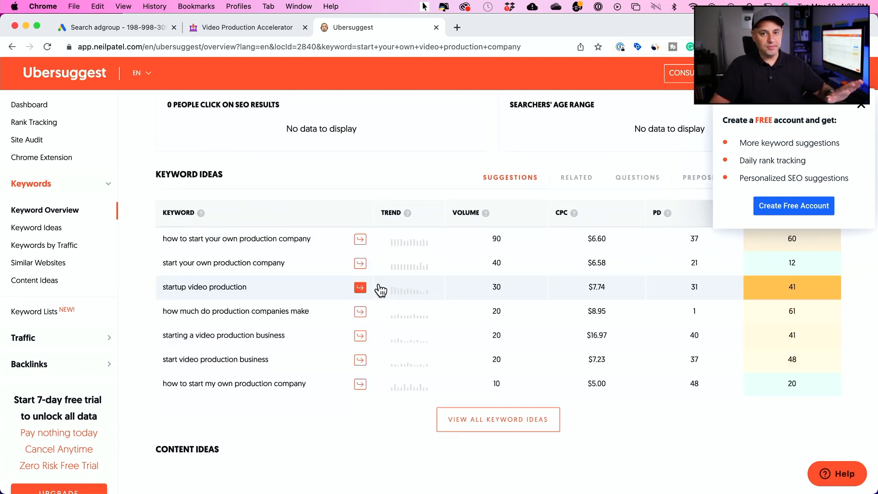
pyautogui.scroll(-1, 378, 290)
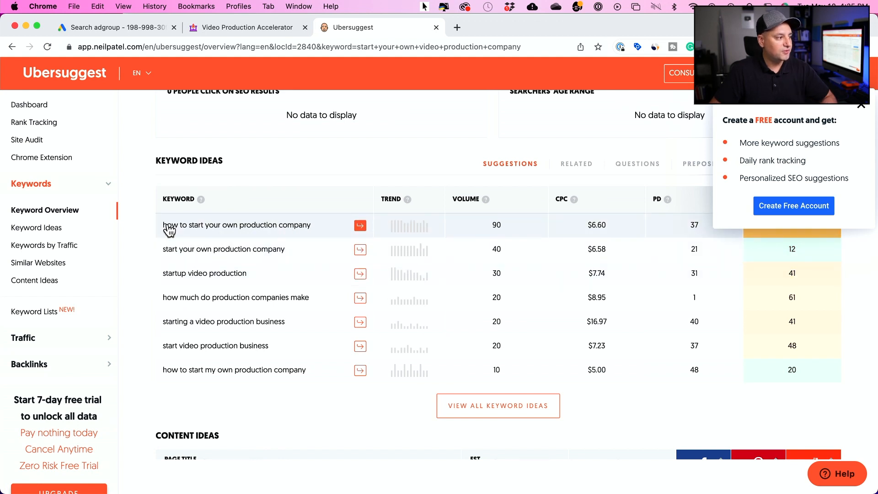
pyautogui.moveTo(163, 225); pyautogui.dragTo(316, 230)
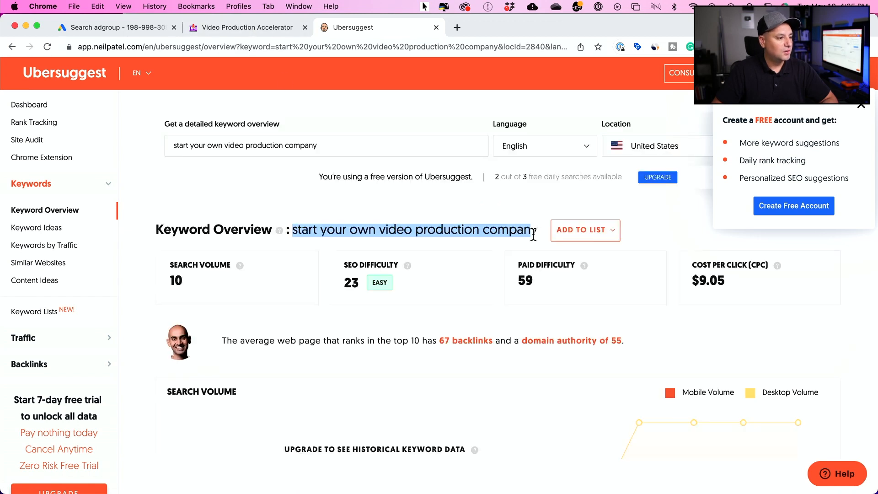
pyautogui.click(122, 34)
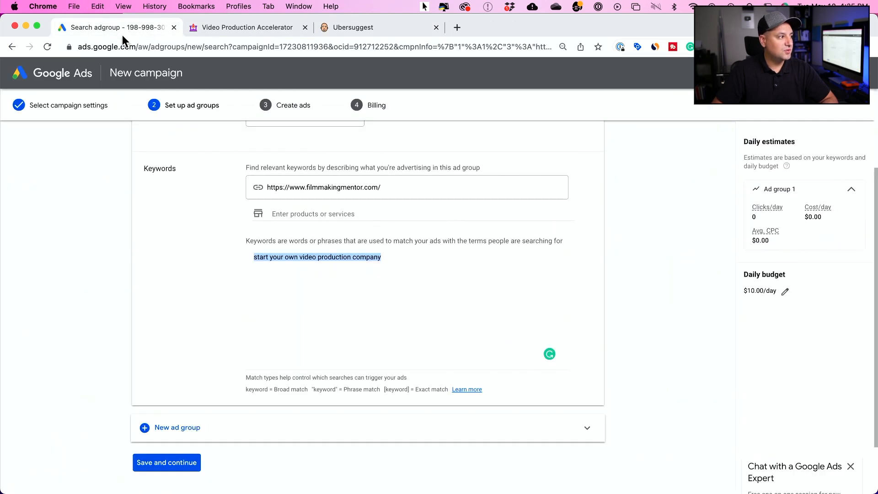
pyautogui.click(316, 287)
pyautogui.press('Return')
pyautogui.press('super+v')
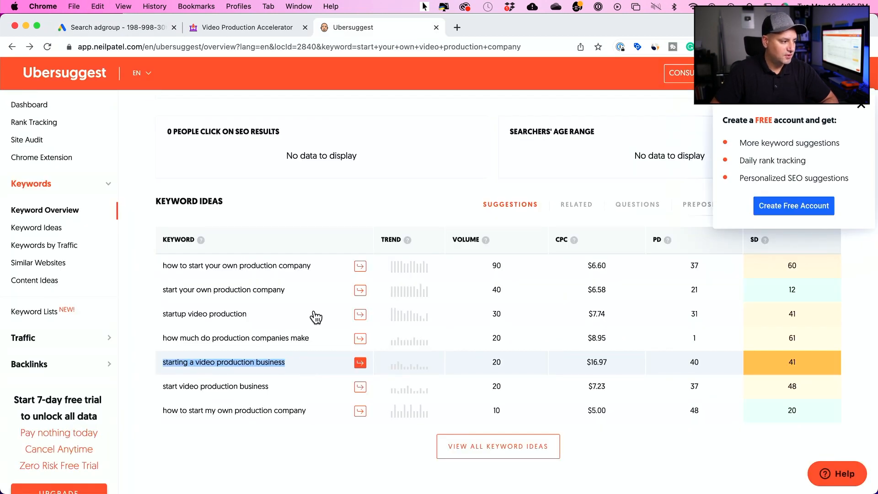
pyautogui.click(115, 28)
pyautogui.click(306, 272)
pyautogui.press('Return')
pyautogui.write('starting a video production business')
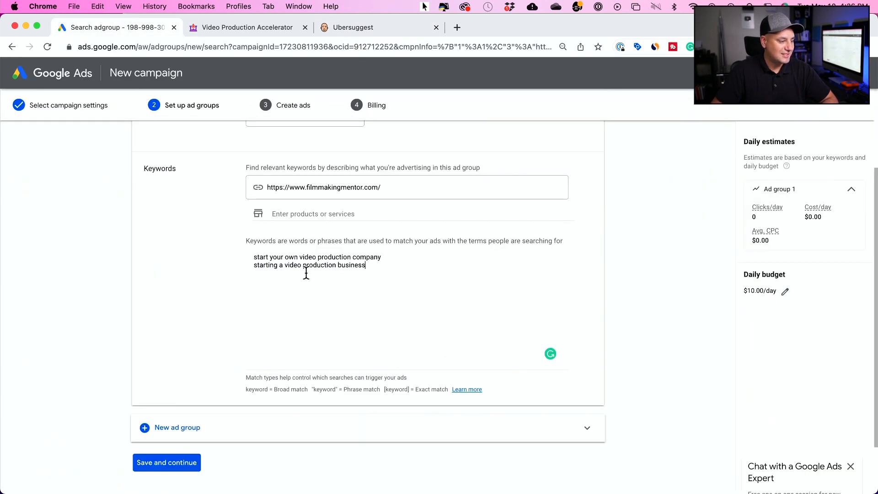
# - Copy the "how to start my own production company" suggestion from Ubersuggest and add it as the ad group's third keyword
pyautogui.press('Return')
pyautogui.click(341, 32)
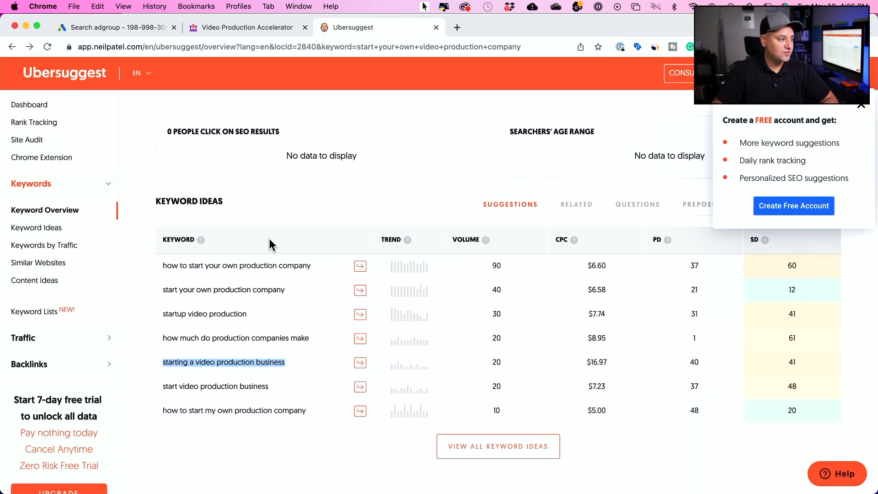
pyautogui.moveTo(139, 407); pyautogui.dragTo(284, 419)
pyautogui.press('super+c')
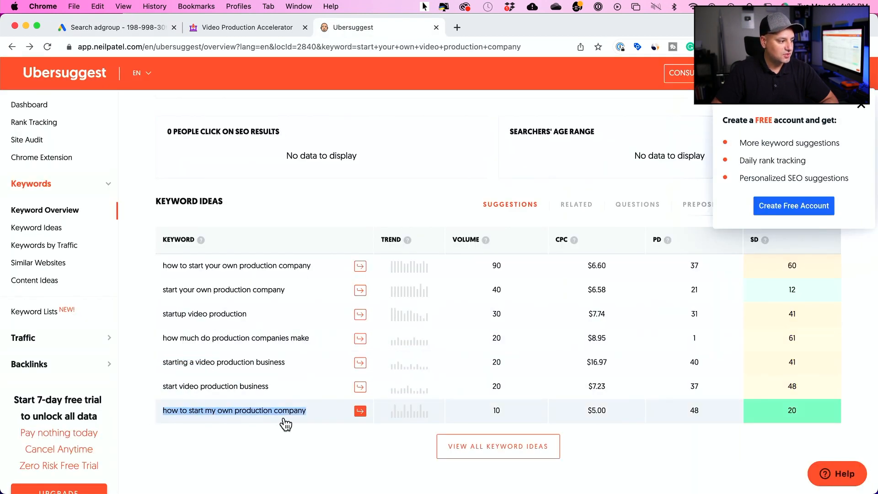
pyautogui.click(116, 29)
pyautogui.press('super+v')
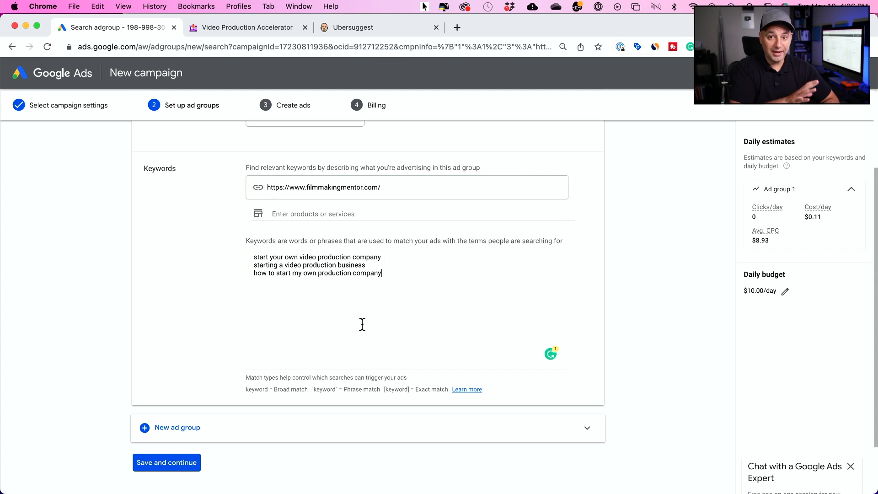
pyautogui.click(369, 31)
pyautogui.click(109, 29)
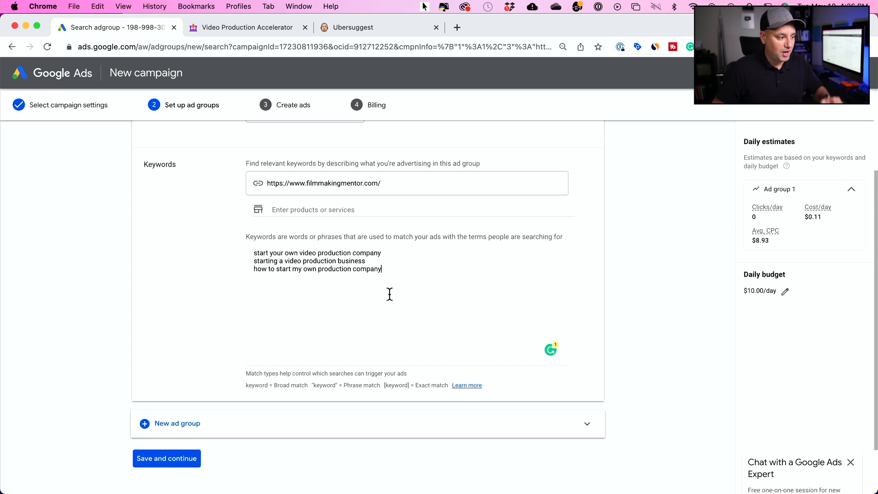
# - Make "how to start my own production company" a phrase match keyword by enclosing it in quotation marks
pyautogui.scroll(-1, 332, 357)
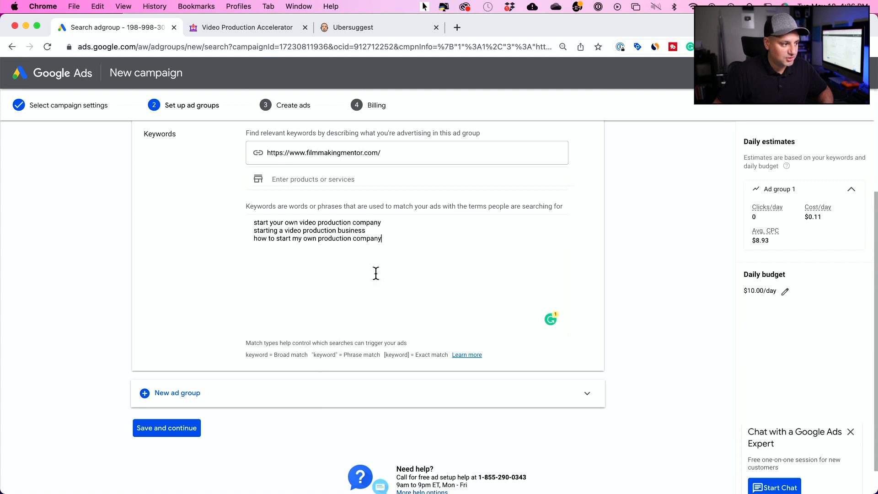
pyautogui.write('"')
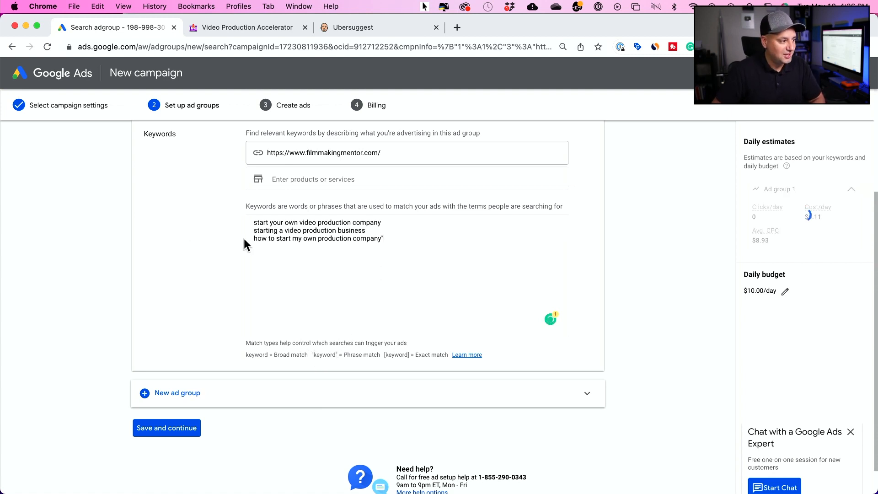
pyautogui.click(251, 239)
pyautogui.write('"')
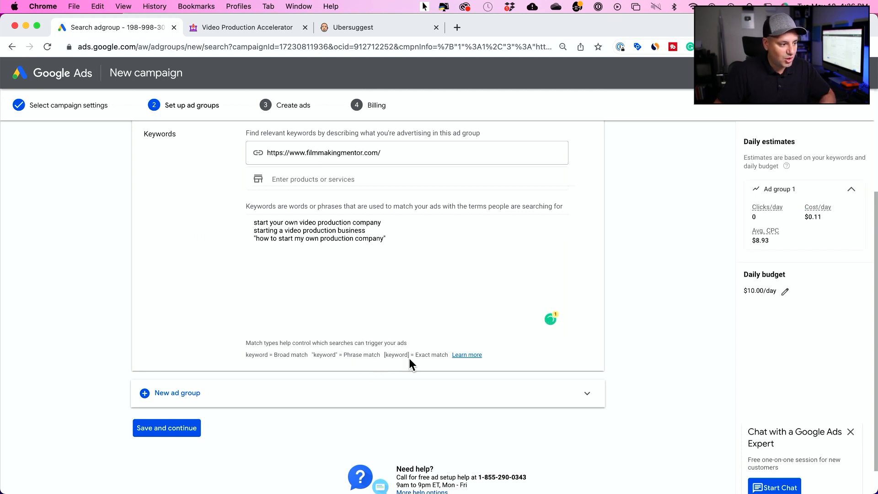
# - Make "starting a video production business" an exact match keyword by enclosing it in square brackets
pyautogui.click(255, 230)
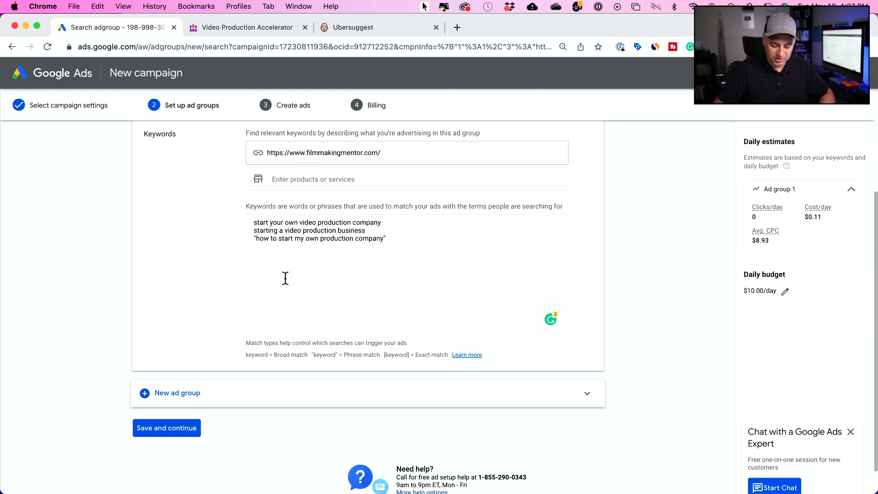
pyautogui.write('"')
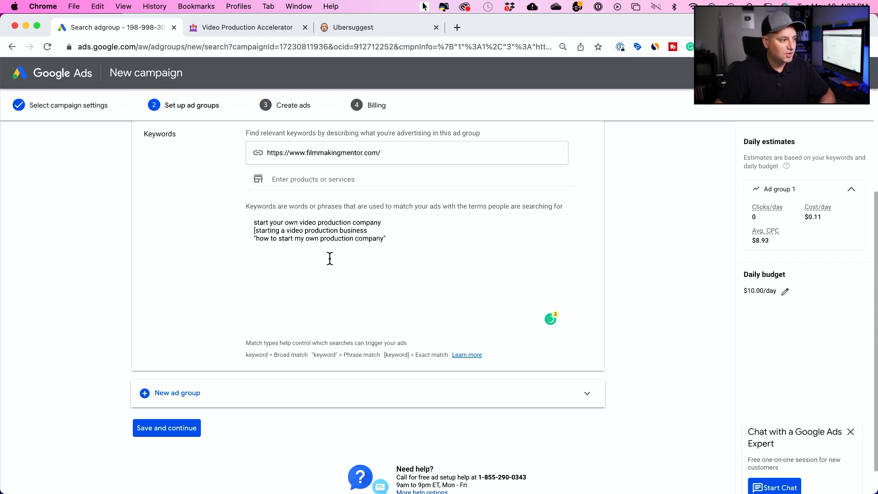
pyautogui.click(387, 232)
pyautogui.write(']')
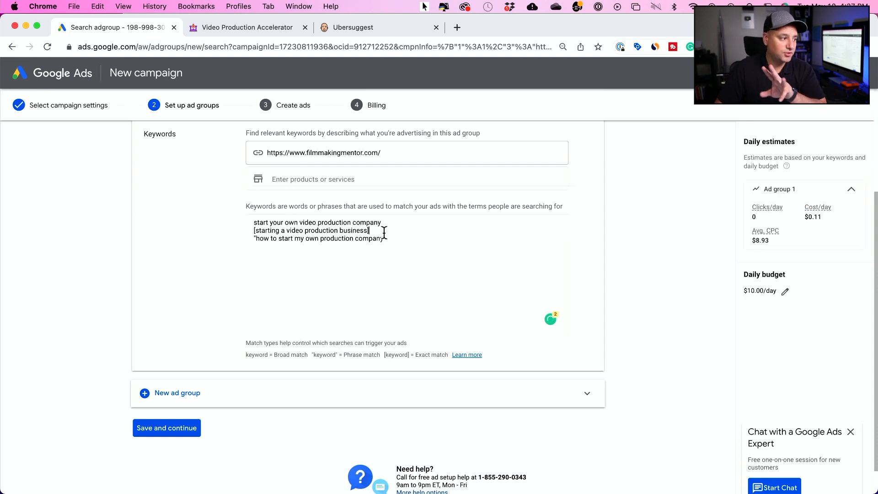
# - Save the ad group with its three keywords, leaving "start your own video production company" as broad match, and continue to ad creation
pyautogui.moveTo(254, 222); pyautogui.dragTo(427, 221)
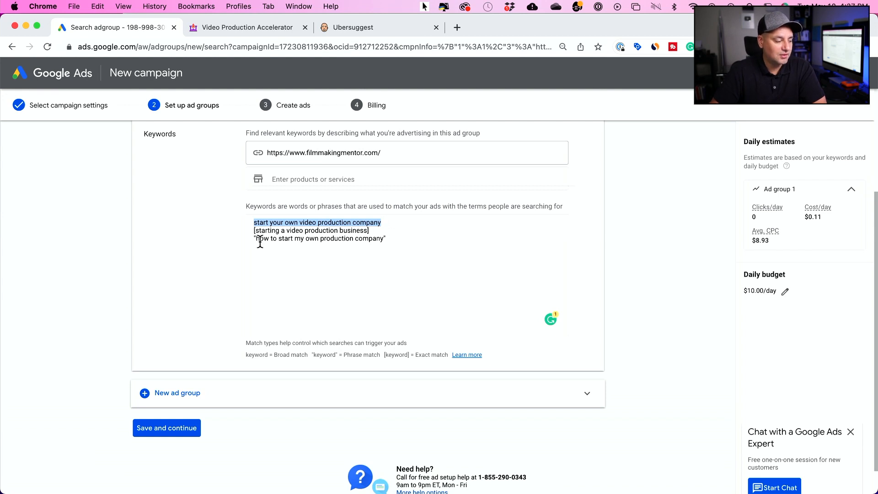
pyautogui.click(308, 249)
pyautogui.scroll(-1, 388, 303)
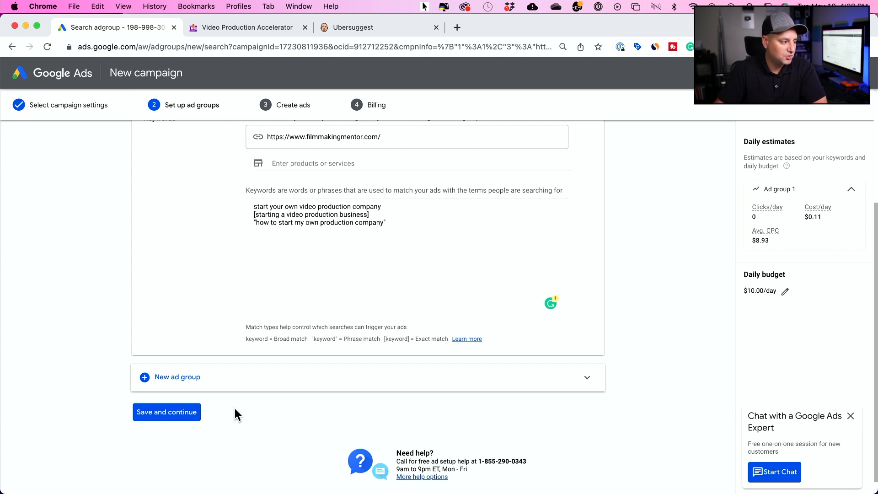
pyautogui.click(156, 416)
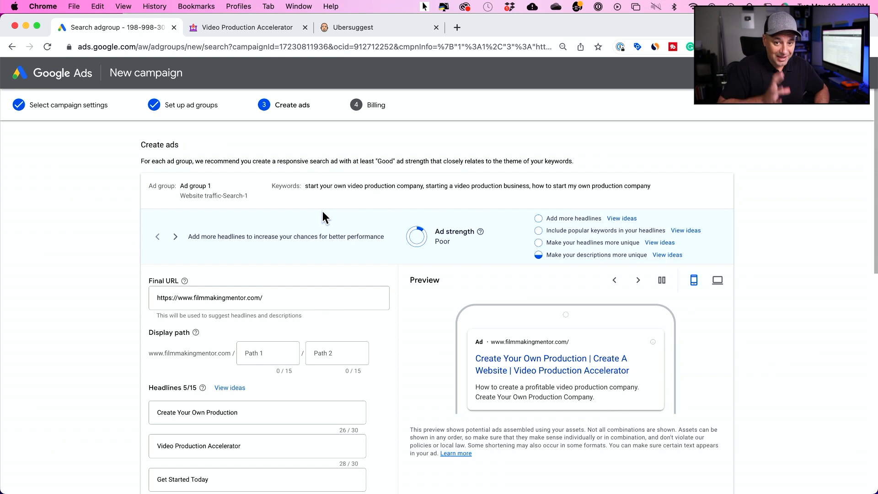
# - Check the ad's final URL, display path and headlines, and extend the first headline to "Create Your Own Production company"
pyautogui.scroll(-3, 322, 210)
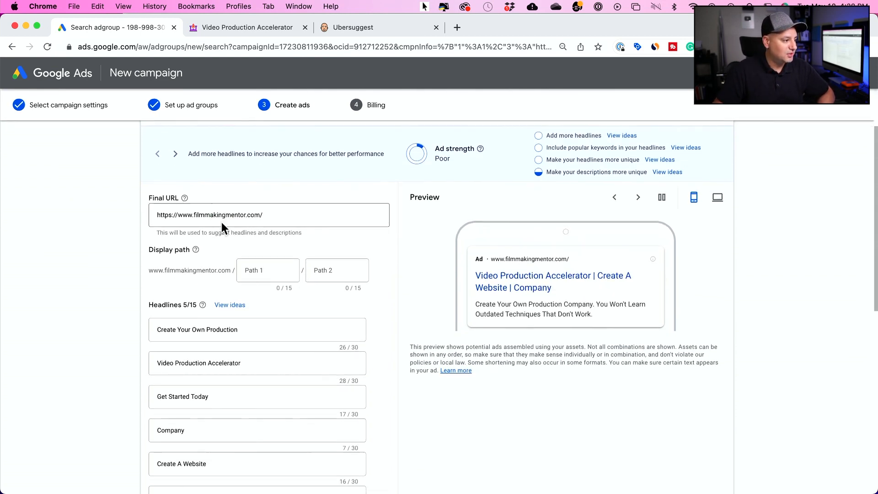
pyautogui.scroll(-1, 222, 228)
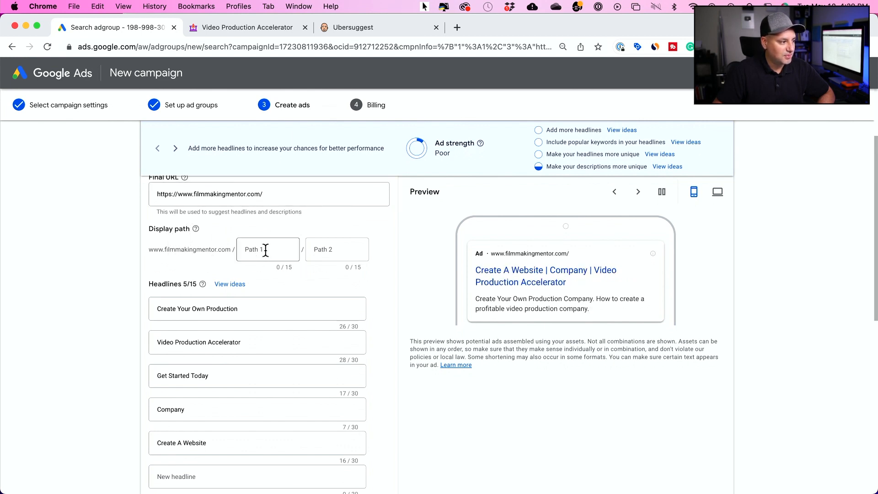
pyautogui.scroll(-5, 92, 267)
pyautogui.scroll(2, 92, 268)
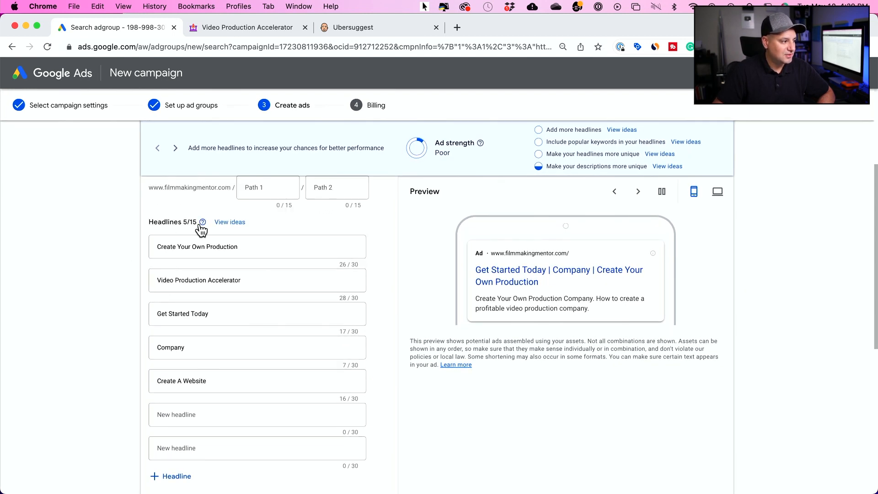
pyautogui.moveTo(201, 228)
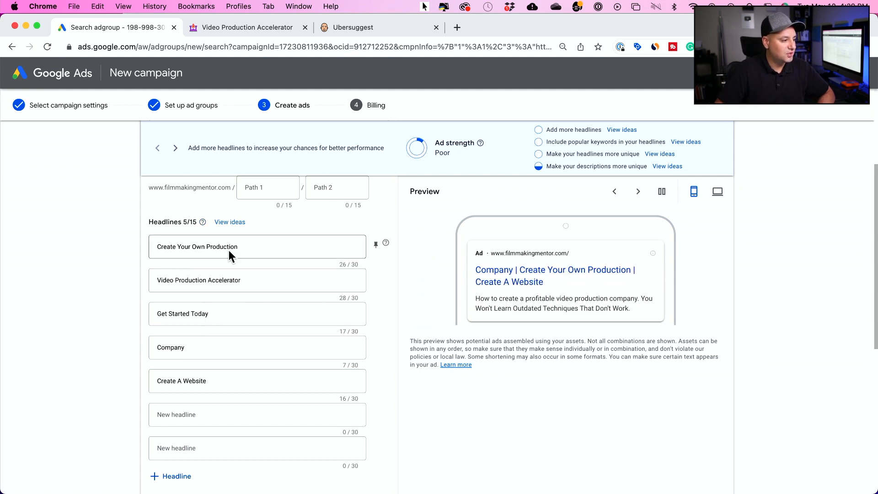
pyautogui.click(247, 252)
pyautogui.write('company')
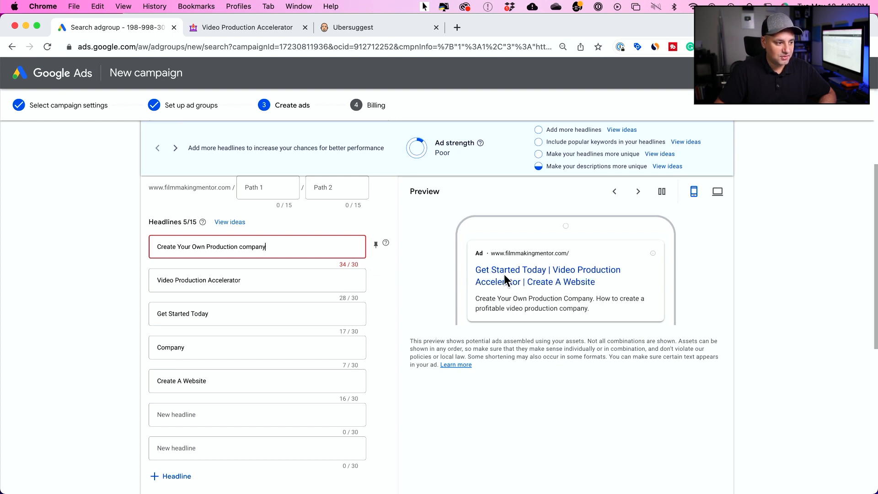
# - Clear the suggested headlines "Company" and "Create A Website", and shorten the first headline to "Create Your Production company"
pyautogui.scroll(-1, 495, 273)
pyautogui.click(236, 323)
pyautogui.press('BackSpace')
pyautogui.press('BackSpace')
pyautogui.press('BackSpace')
pyautogui.press('BackSpace')
pyautogui.press('BackSpace')
pyautogui.press('BackSpace')
pyautogui.moveTo(237, 363); pyautogui.dragTo(79, 328)
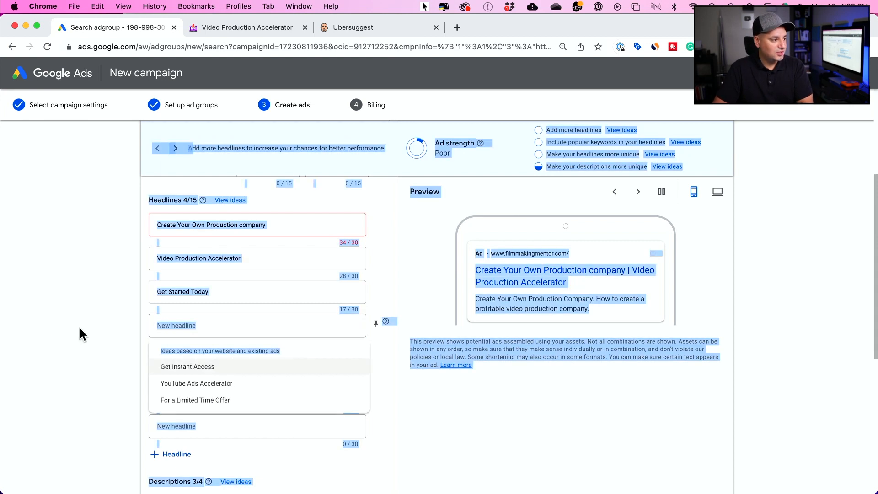
pyautogui.click(79, 328)
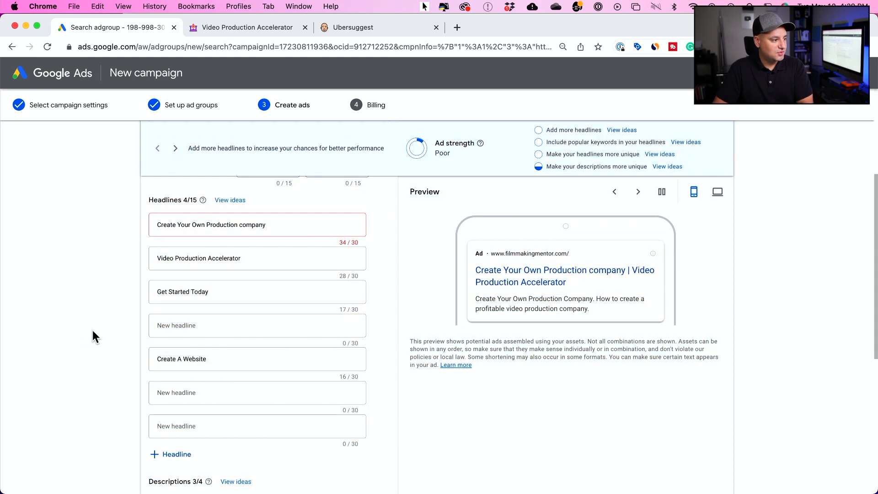
pyautogui.tripleClick(178, 357)
pyautogui.press('BackSpace')
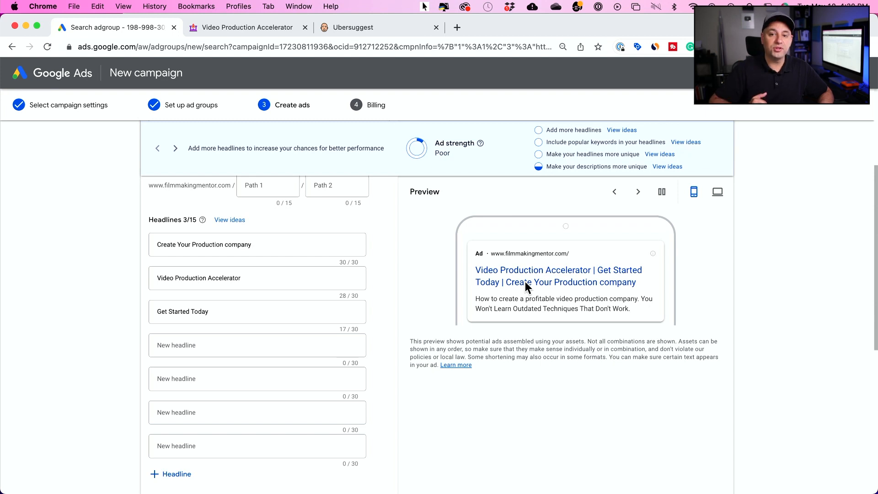
# - Clear the ad's second and third suggested descriptions and read the help about how many descriptions to enter
pyautogui.scroll(-3, 417, 271)
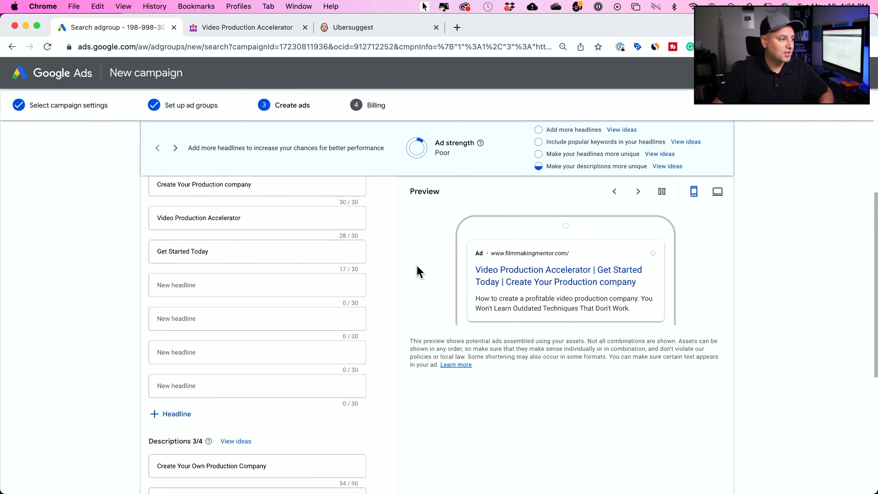
pyautogui.scroll(-2, 417, 270)
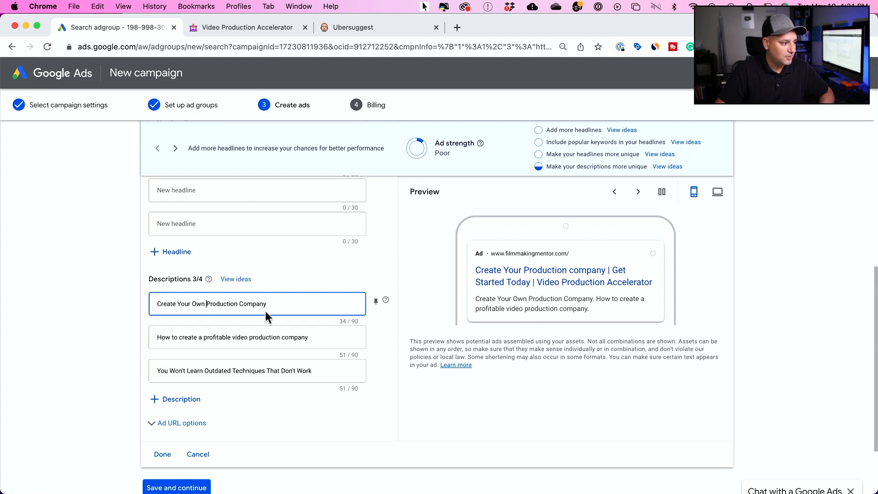
pyautogui.click(265, 370)
pyautogui.press('super+a')
pyautogui.press('BackSpace')
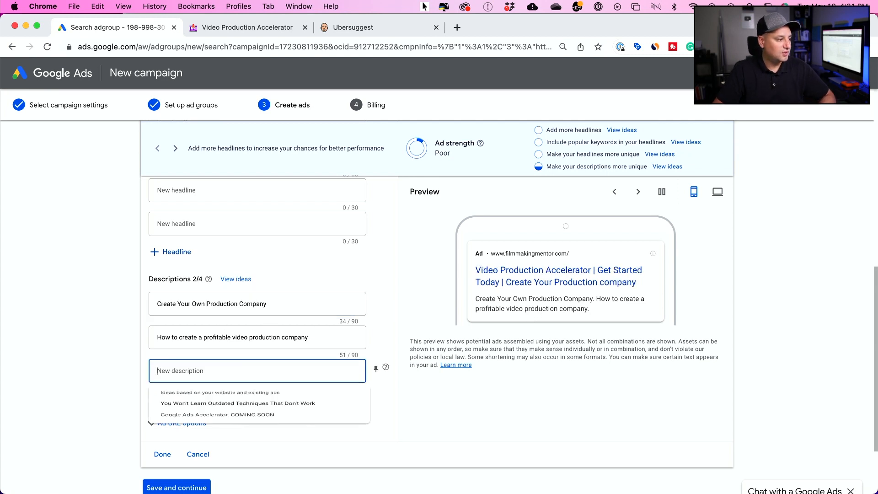
pyautogui.click(251, 337)
pyautogui.press('super+a')
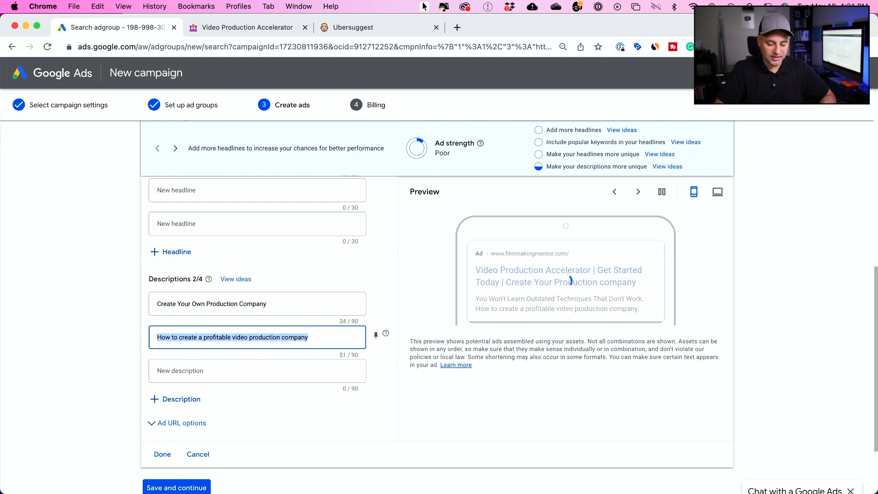
pyautogui.press('BackSpace')
pyautogui.moveTo(208, 369)
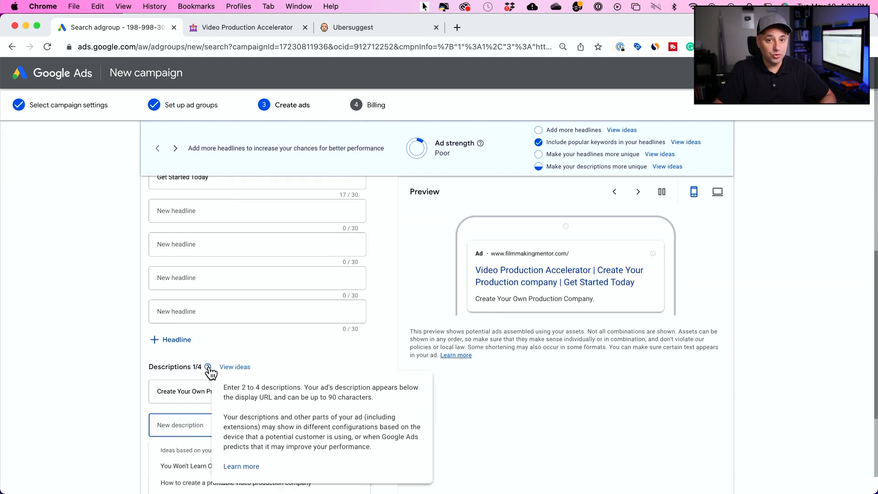
pyautogui.click(84, 357)
# - Replace the first description with "Learn the exact process of starting and growing a successful video production company." and add "Create your own video production company today" as the second
pyautogui.scroll(-2, 100, 351)
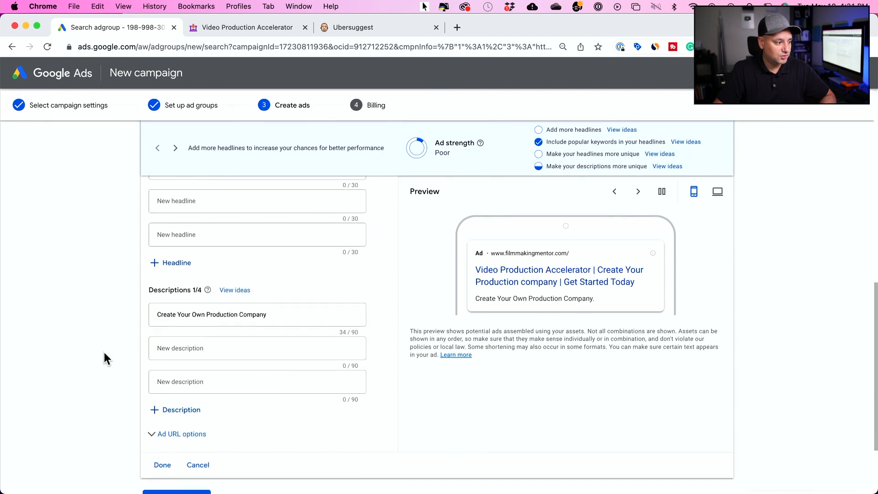
pyautogui.scroll(1, 235, 325)
pyautogui.click(232, 327)
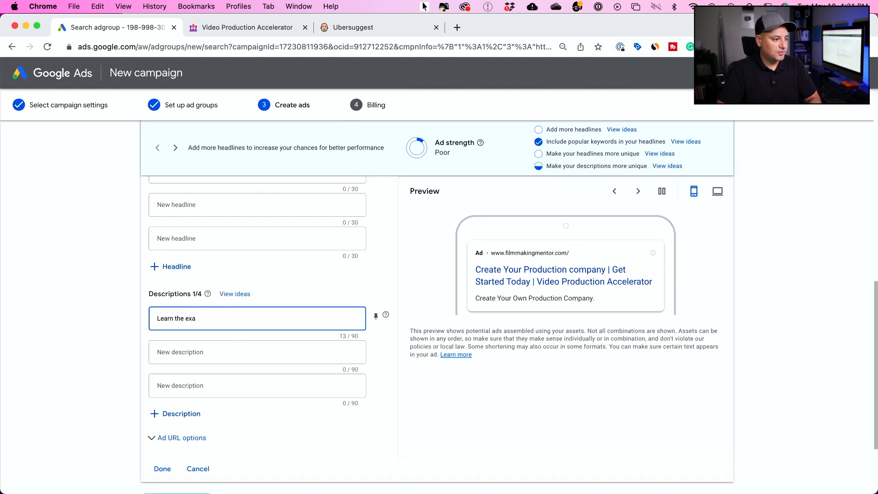
pyautogui.press('super+a')
pyautogui.write('L')
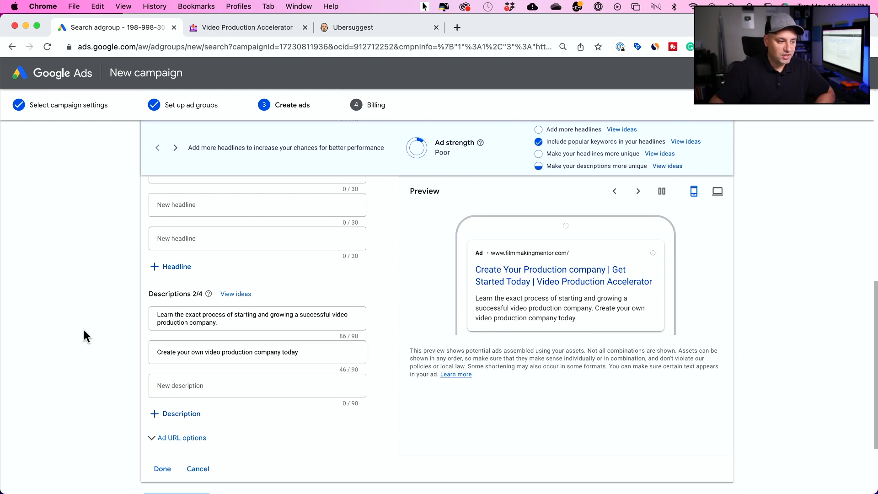
pyautogui.click(83, 330)
# - Review the ad's URL options, including tracking template, final URL suffix and custom parameter, and collapse them without entering anything
pyautogui.scroll(-2, 83, 330)
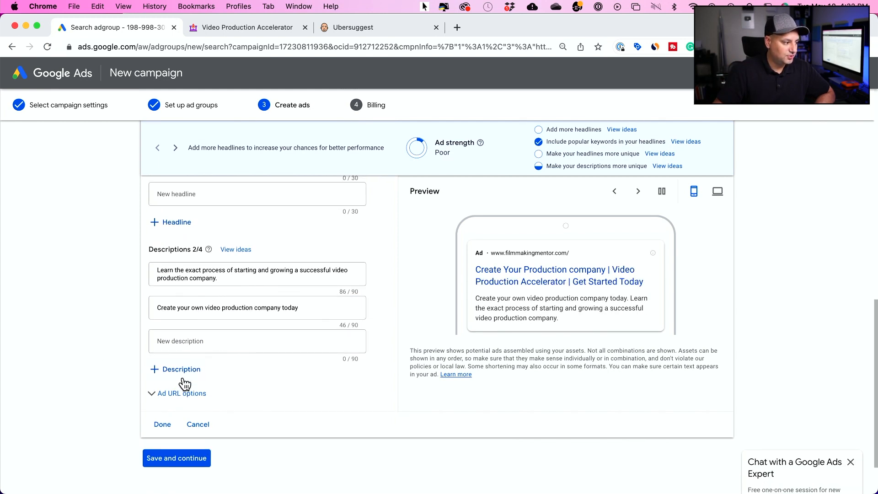
pyautogui.click(166, 394)
pyautogui.scroll(-3, 122, 387)
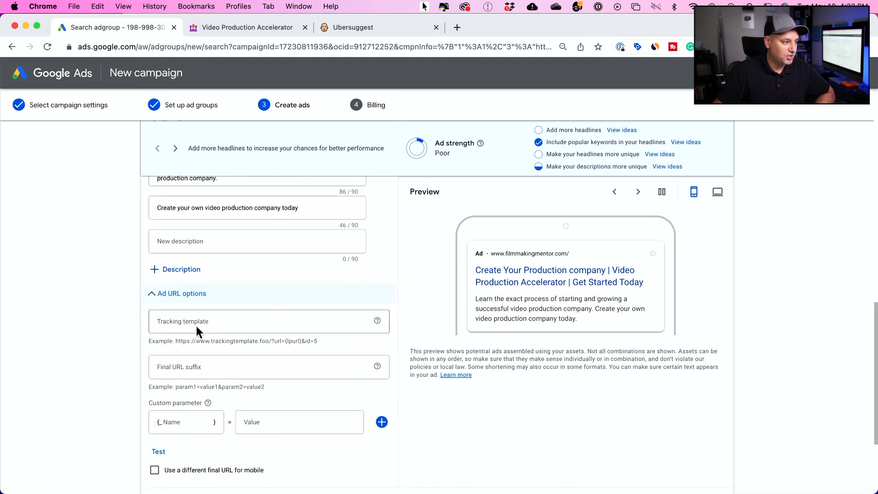
pyautogui.scroll(1, 196, 329)
pyautogui.scroll(-5, 128, 317)
pyautogui.scroll(4, 113, 318)
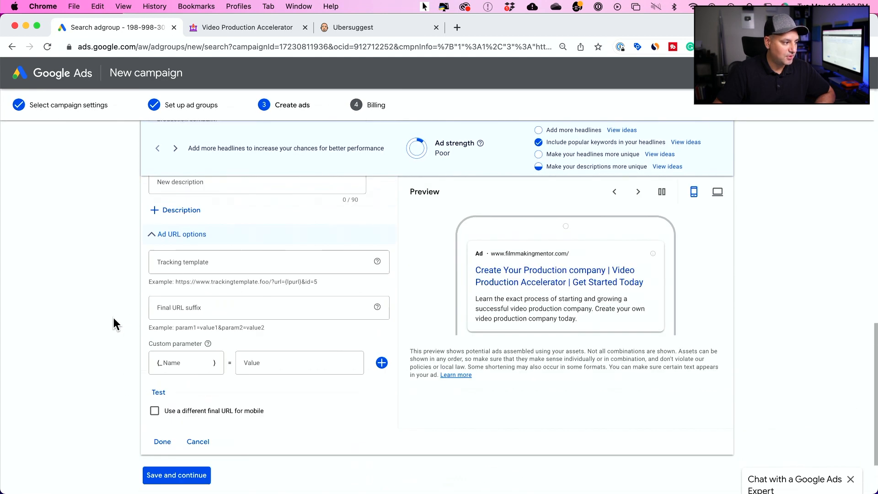
pyautogui.click(163, 265)
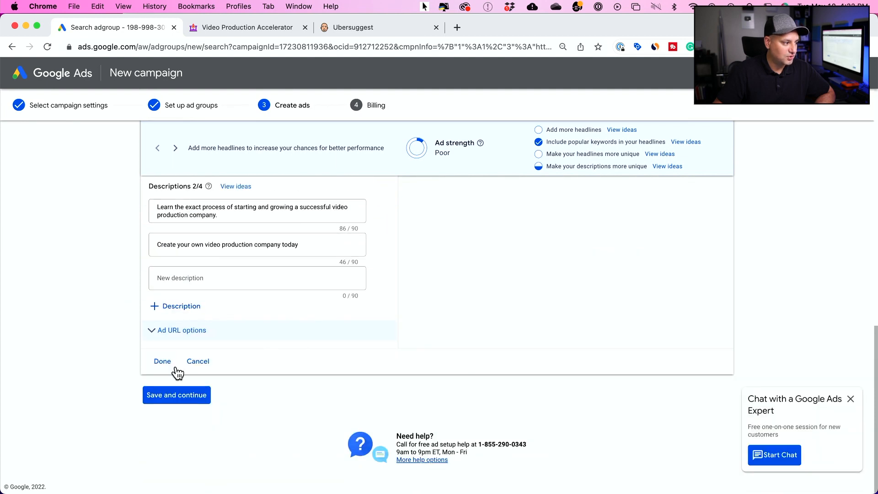
# - Finish editing the responsive search ad and save it to continue past ad creation
pyautogui.click(159, 363)
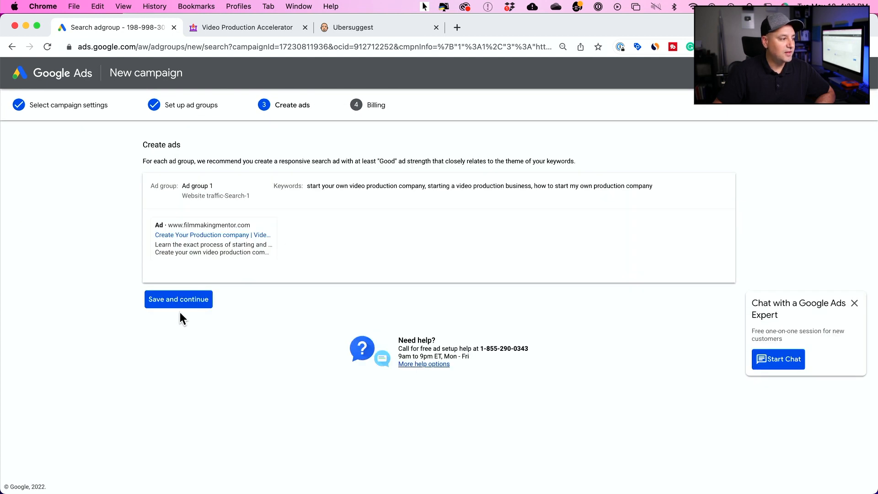
pyautogui.click(163, 305)
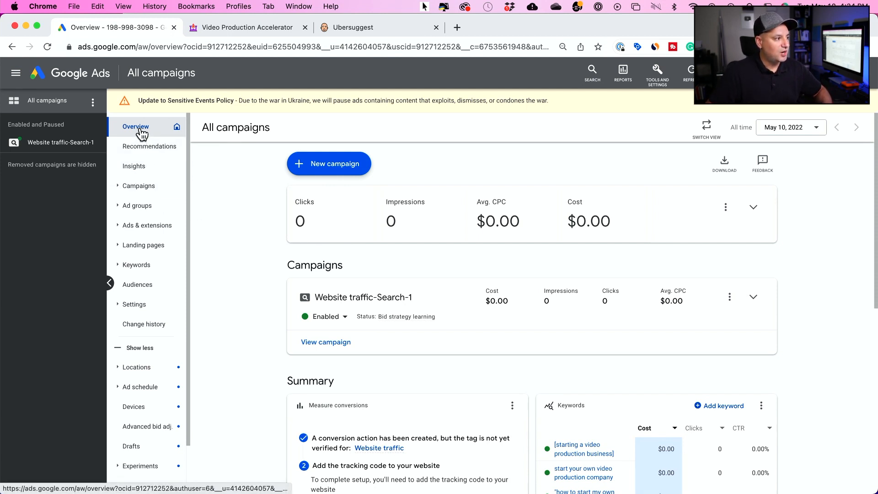
# - Look at the objectives offered for a new campaign and return to the all-campaigns overview
pyautogui.click(340, 171)
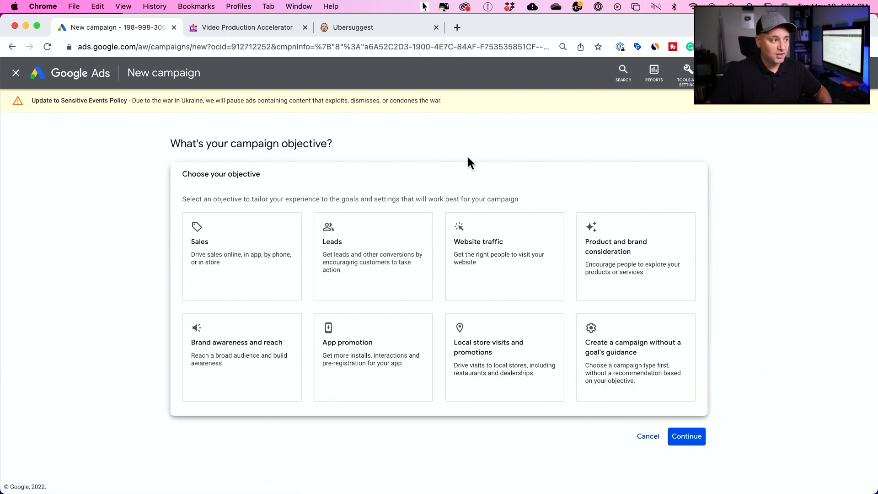
pyautogui.click(14, 48)
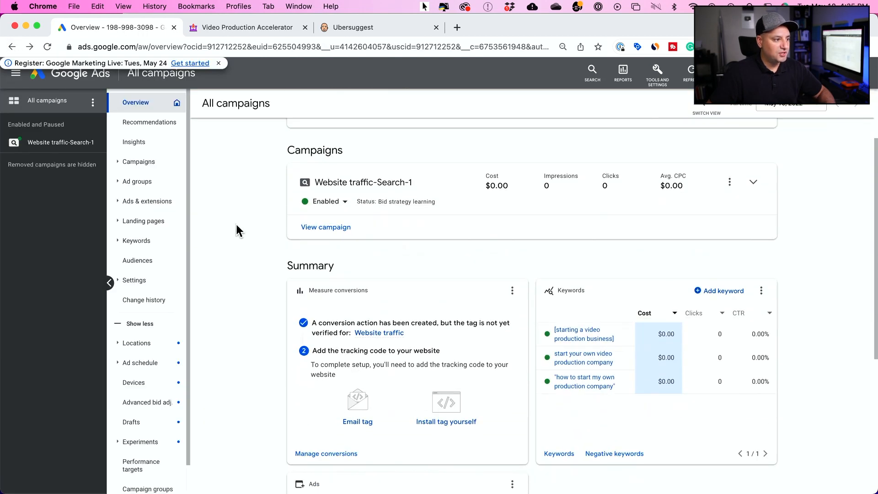
# - Examine the Website traffic-Search-1 campaign's details, its Enabled/Paused status choices and its edit, remove and keyword options
pyautogui.click(343, 186)
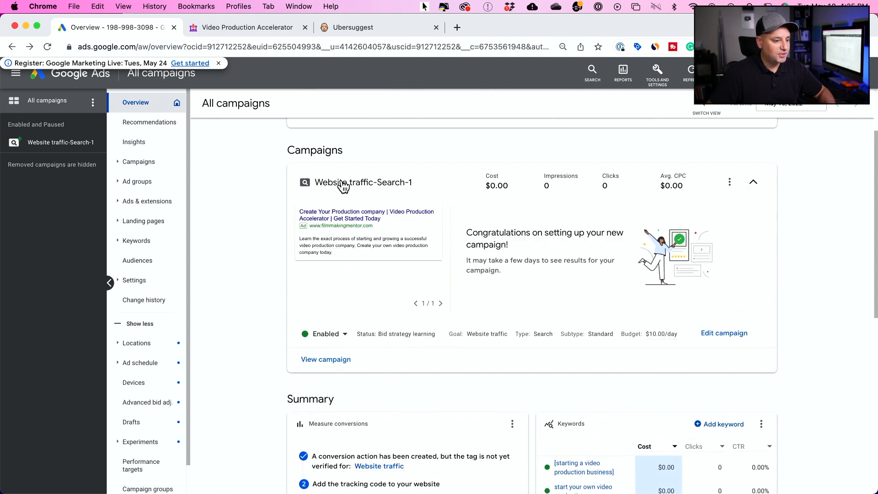
pyautogui.click(342, 186)
pyautogui.click(331, 205)
pyautogui.click(264, 199)
pyautogui.click(323, 205)
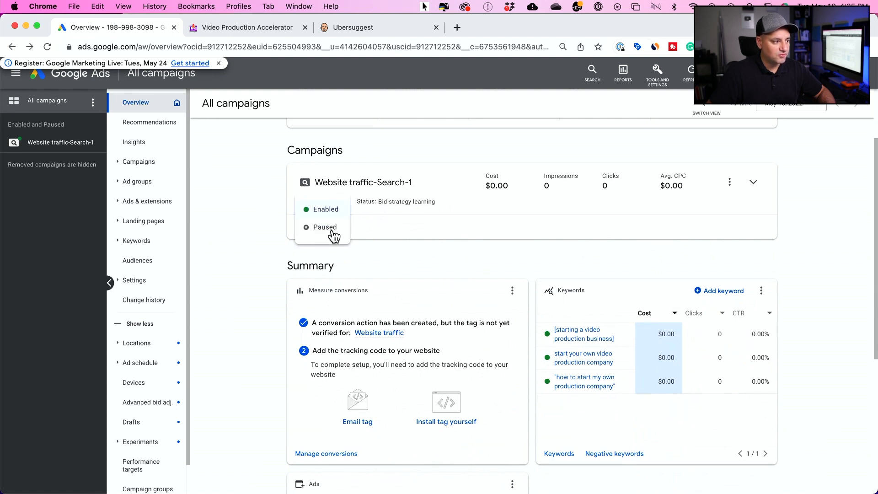
pyautogui.click(334, 186)
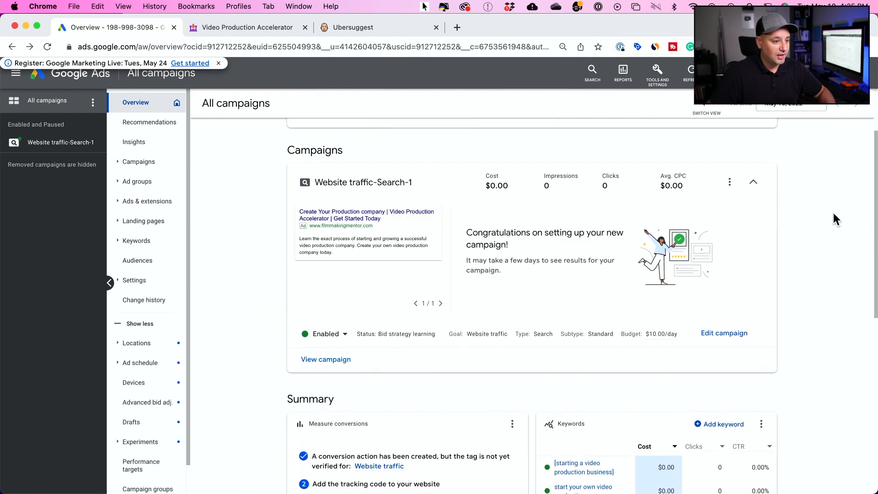
pyautogui.click(730, 184)
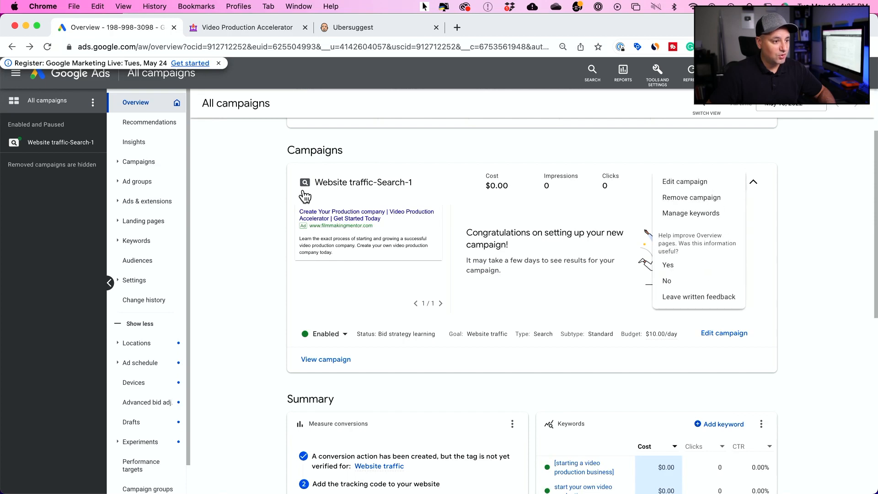
pyautogui.click(335, 181)
pyautogui.click(333, 181)
# - View the Website traffic-Search-1 campaign and review its ad group, keywords, ad and targeted location summaries
pyautogui.click(329, 229)
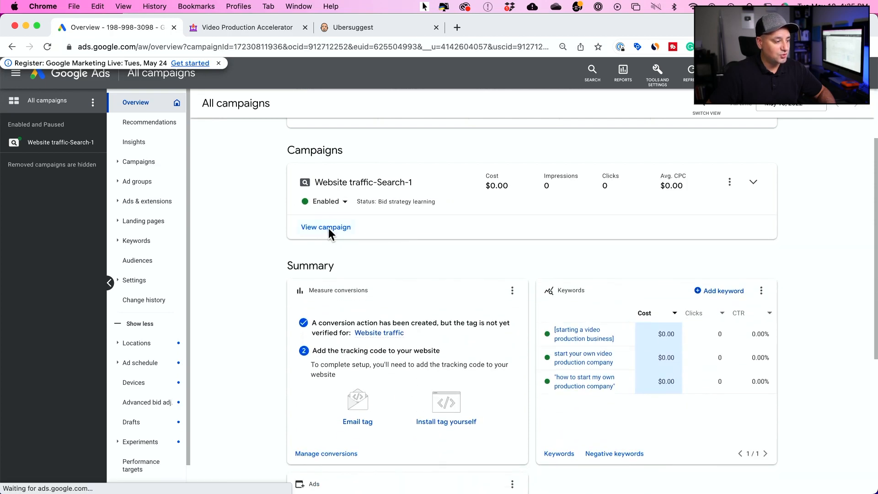
pyautogui.scroll(-3, 272, 290)
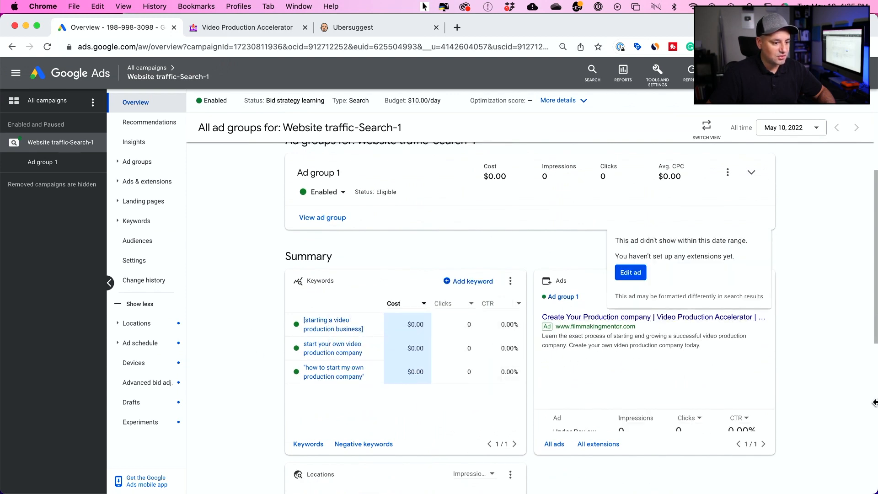
pyautogui.scroll(-5, 825, 366)
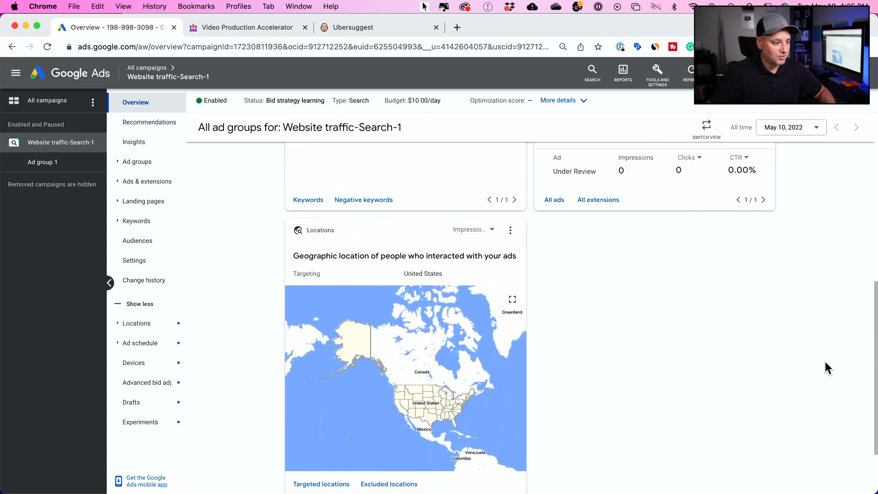
pyautogui.scroll(5, 826, 366)
pyautogui.scroll(3, 826, 363)
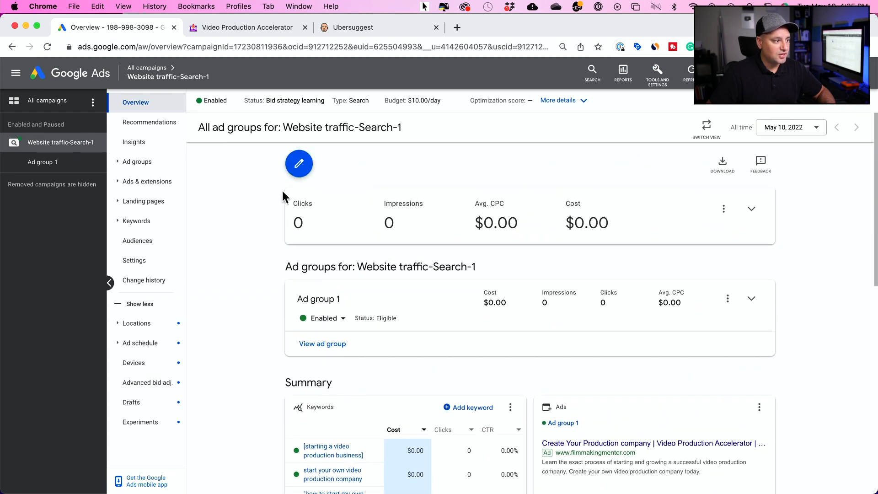